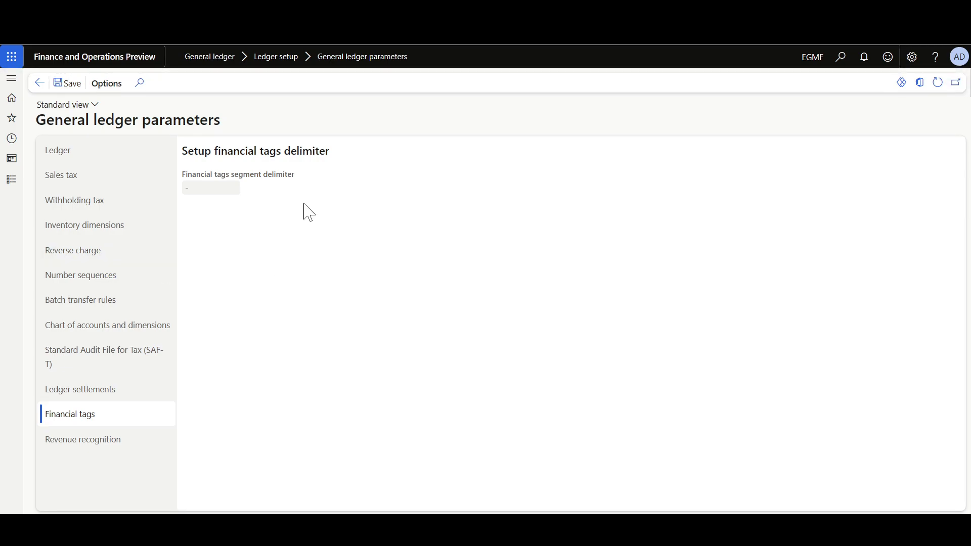
# - Open the Financial tags page under the General ledger chart of accounts
pyautogui.click(11, 78)
pyautogui.scroll(-6, 54, 259)
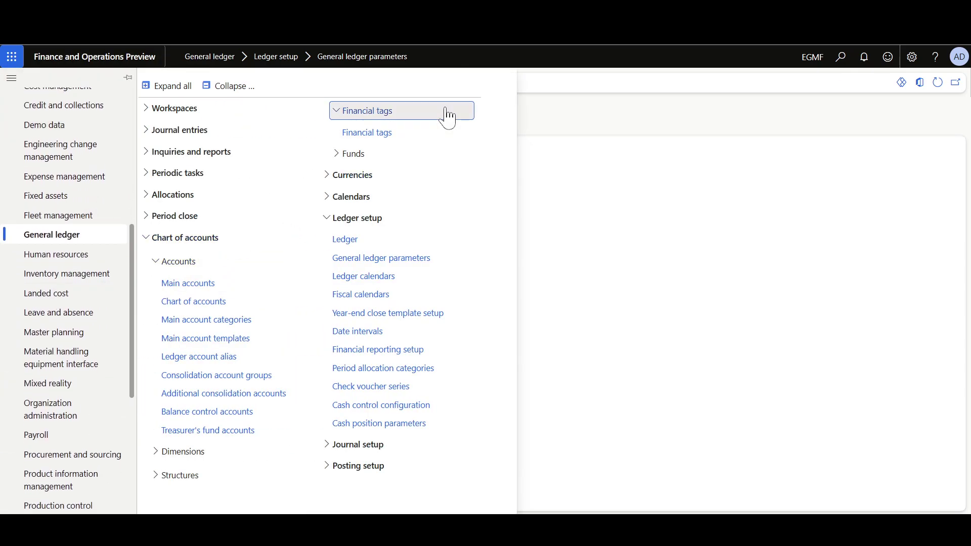
pyautogui.click(384, 134)
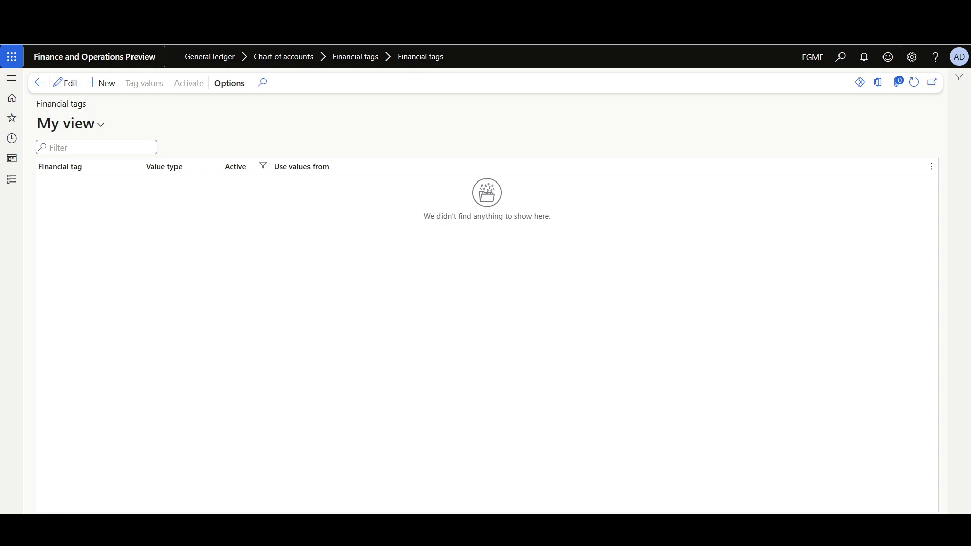
# - Create a financial tag named Ticket with the value type Text
pyautogui.click(66, 84)
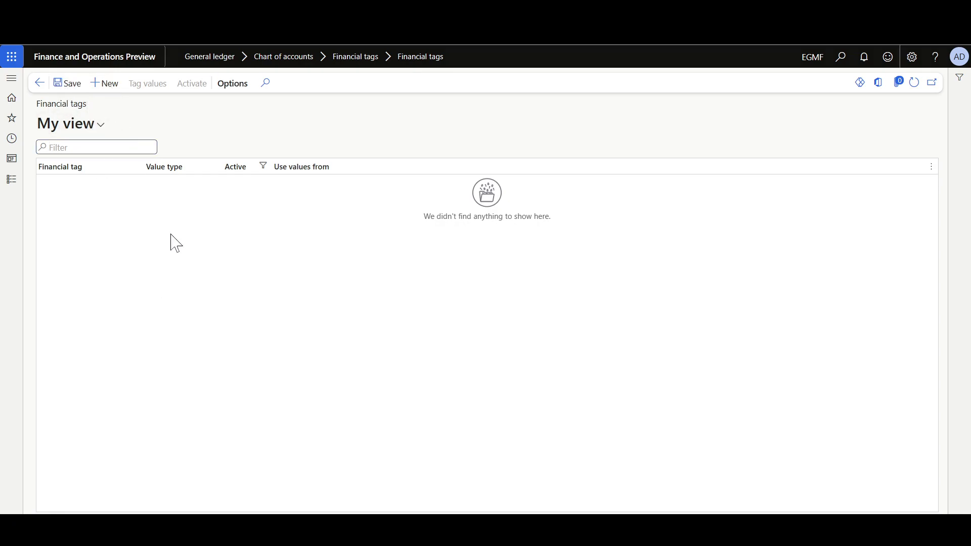
pyautogui.write('t')
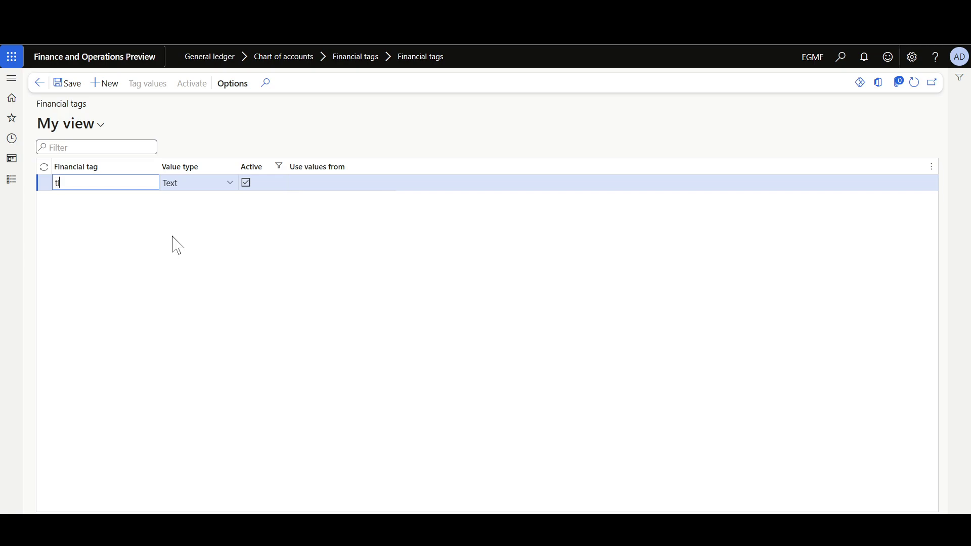
pyautogui.press('BackSpace')
pyautogui.write('Ticket')
pyautogui.press('Tab')
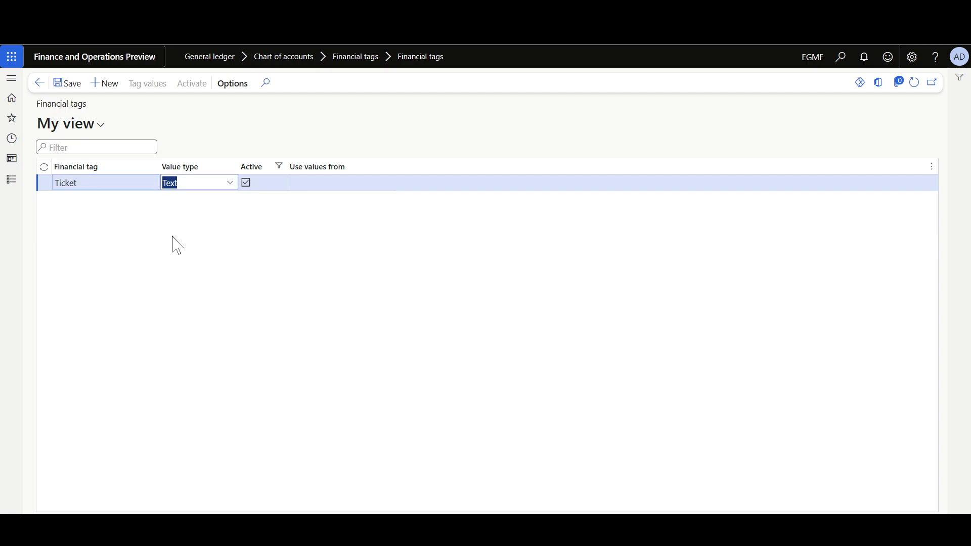
pyautogui.click(230, 187)
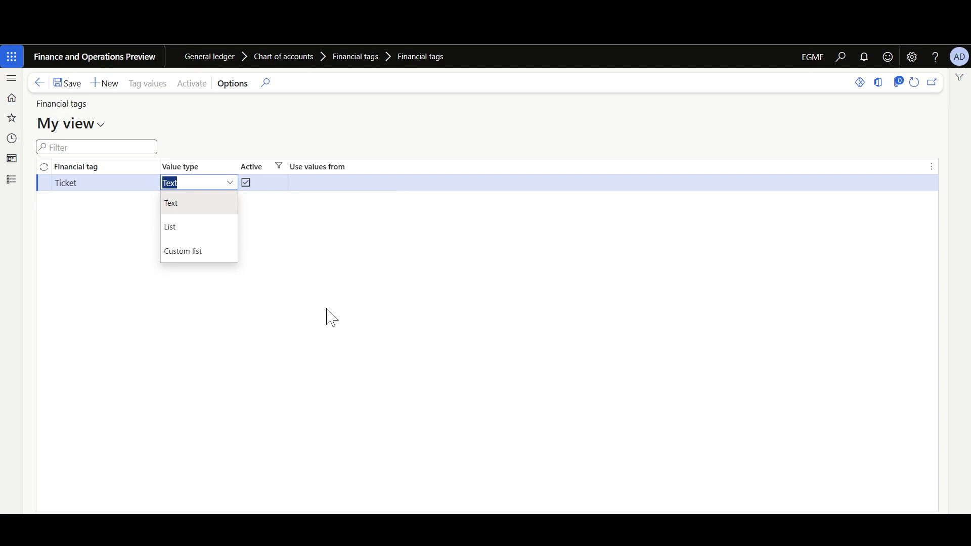
pyautogui.click(205, 208)
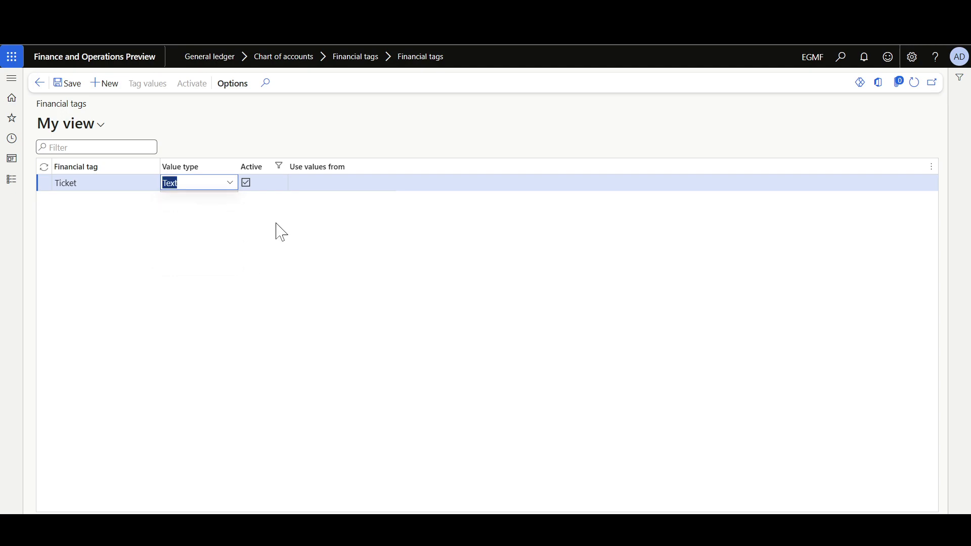
pyautogui.click(608, 270)
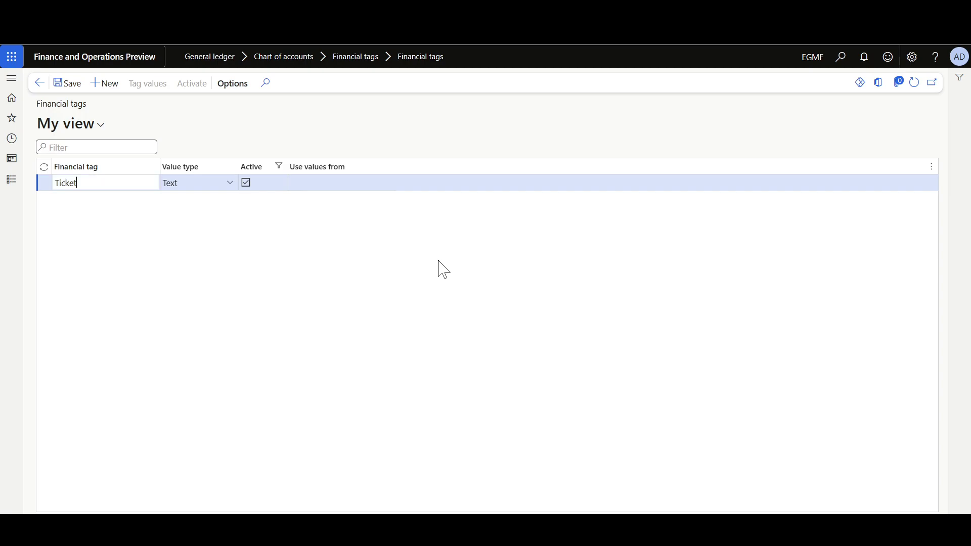
# - Add a second financial tag named Workers with the value type List
pyautogui.hotkey('alt', 'n')
pyautogui.write('Workers')
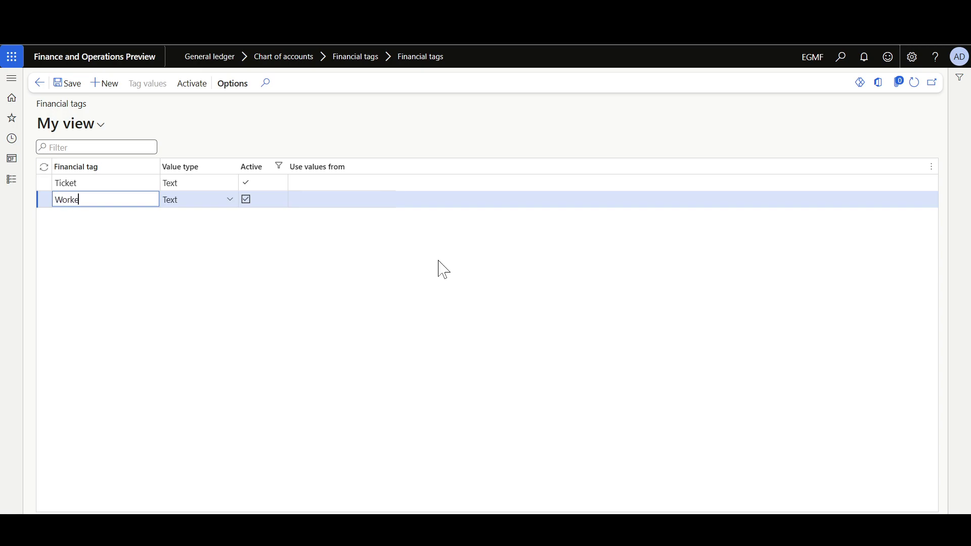
pyautogui.press('Tab')
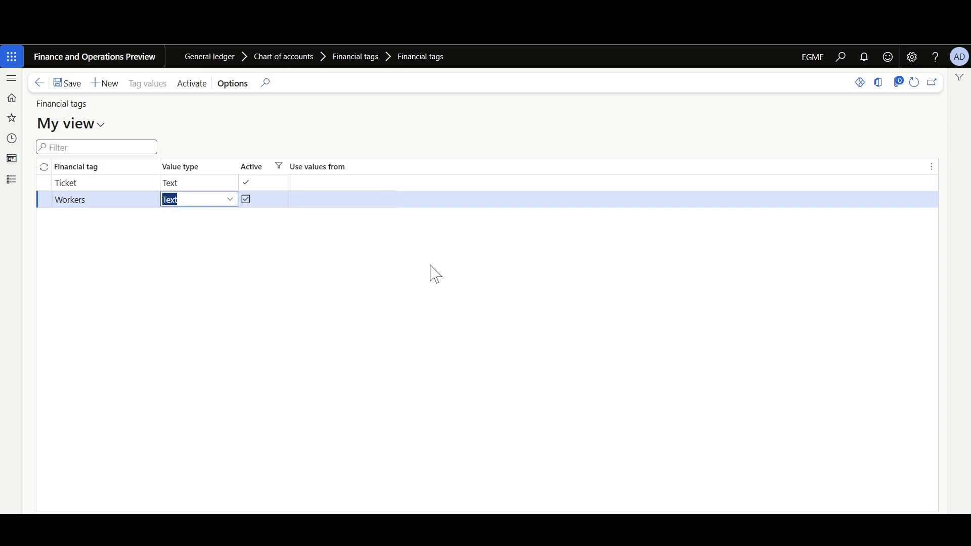
pyautogui.click(230, 200)
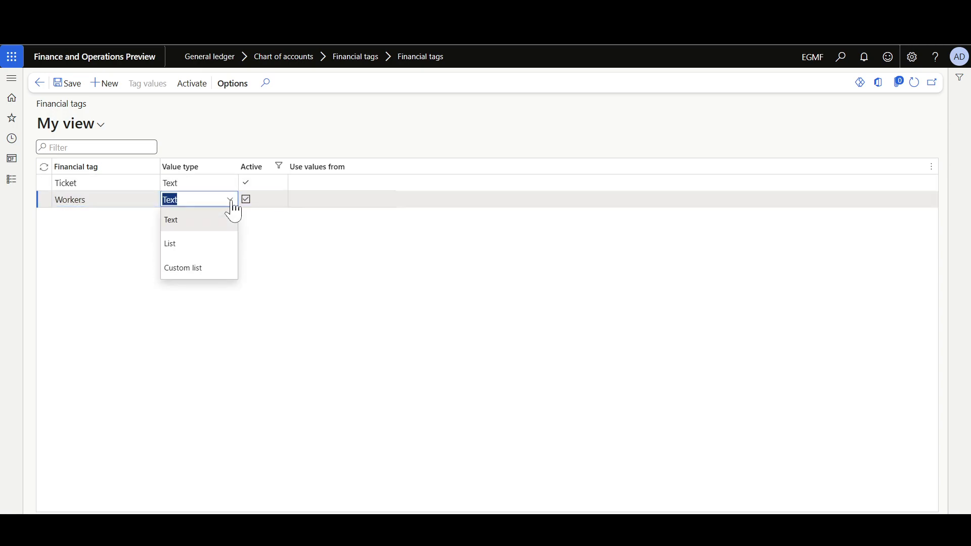
pyautogui.click(210, 245)
pyautogui.click(603, 277)
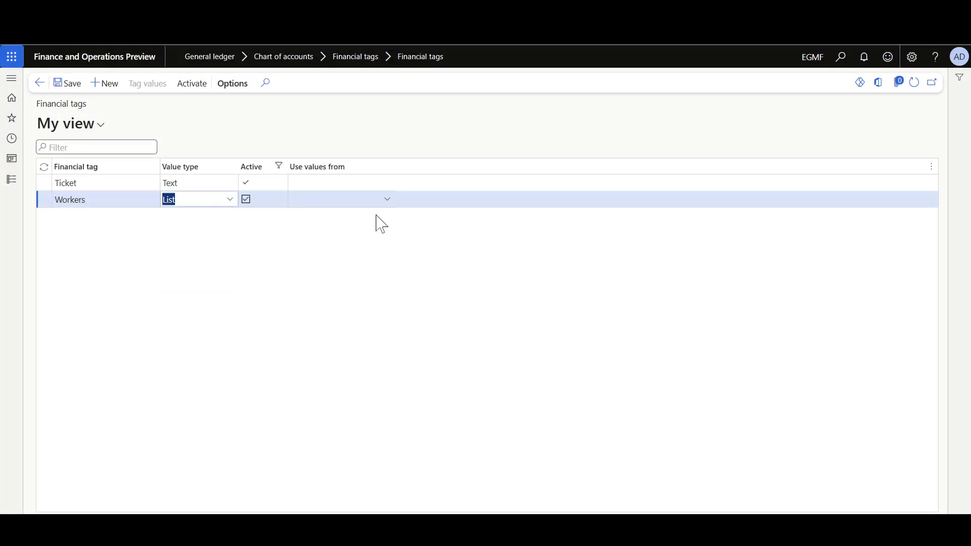
# - Filter the value sources for "workers" and make the Workers tag use values from Workers
pyautogui.click(387, 199)
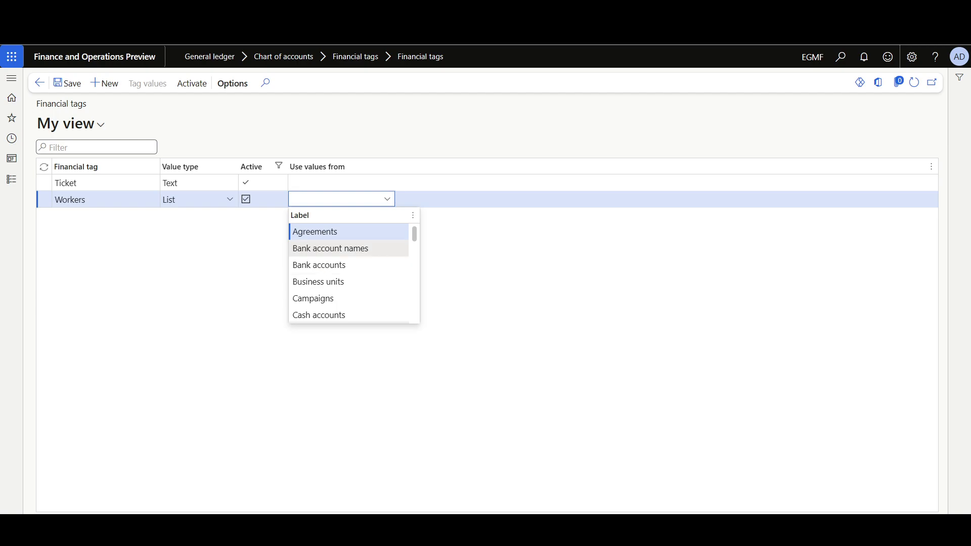
pyautogui.moveTo(415, 233); pyautogui.dragTo(413, 279)
pyautogui.click(345, 225)
pyautogui.write('workers')
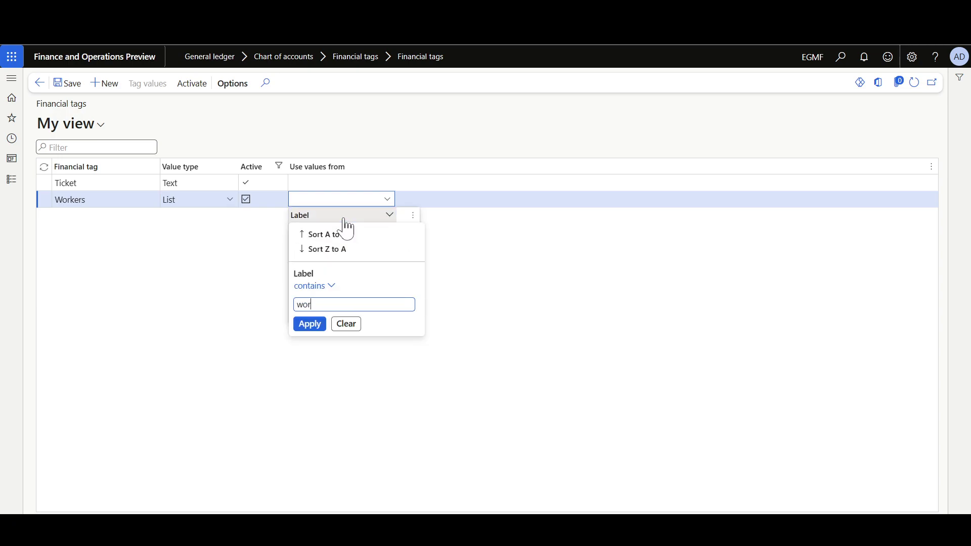
pyautogui.press('Return')
pyautogui.click(345, 222)
pyautogui.click(311, 321)
pyautogui.click(308, 233)
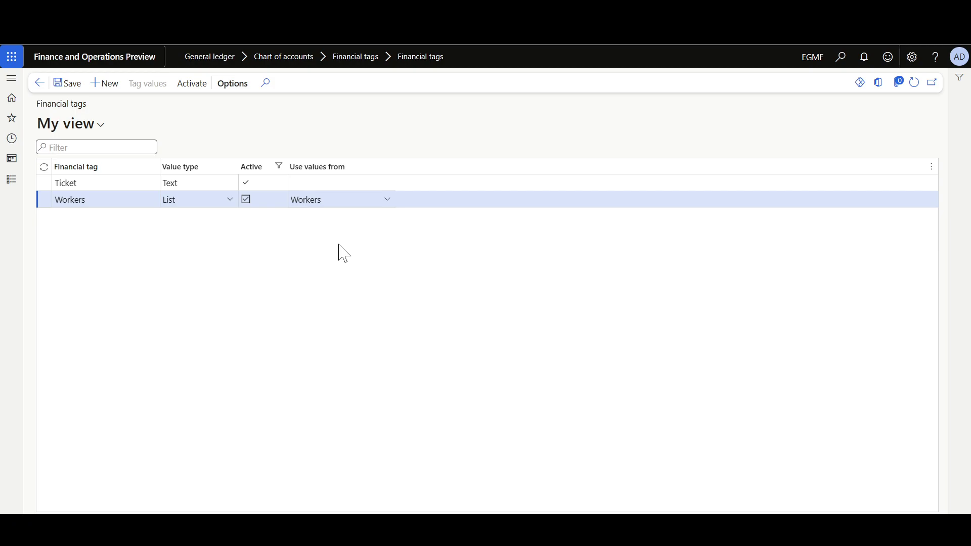
# - Add a third financial tag named LOB with the value type Custom list
pyautogui.hotkey('alt', 'n')
pyautogui.write('LOB')
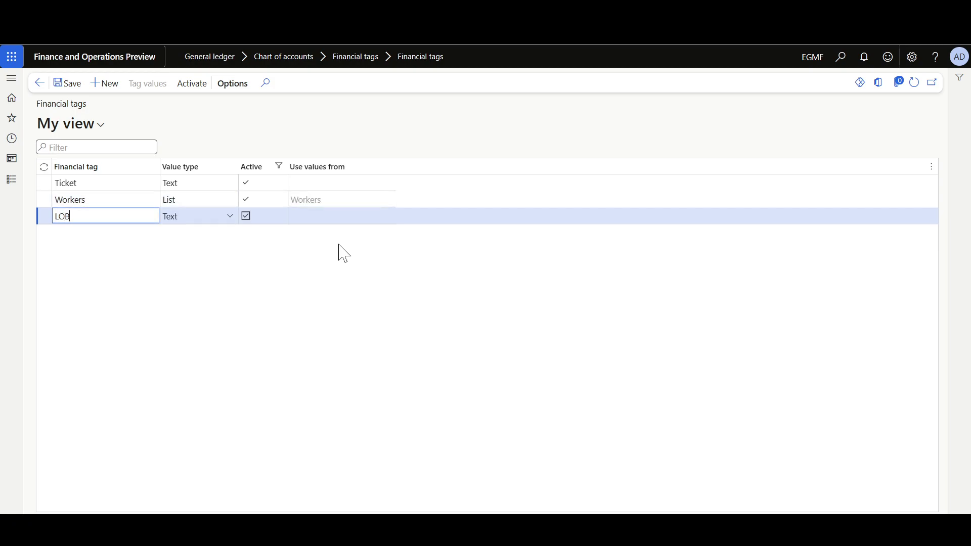
pyautogui.press('Tab')
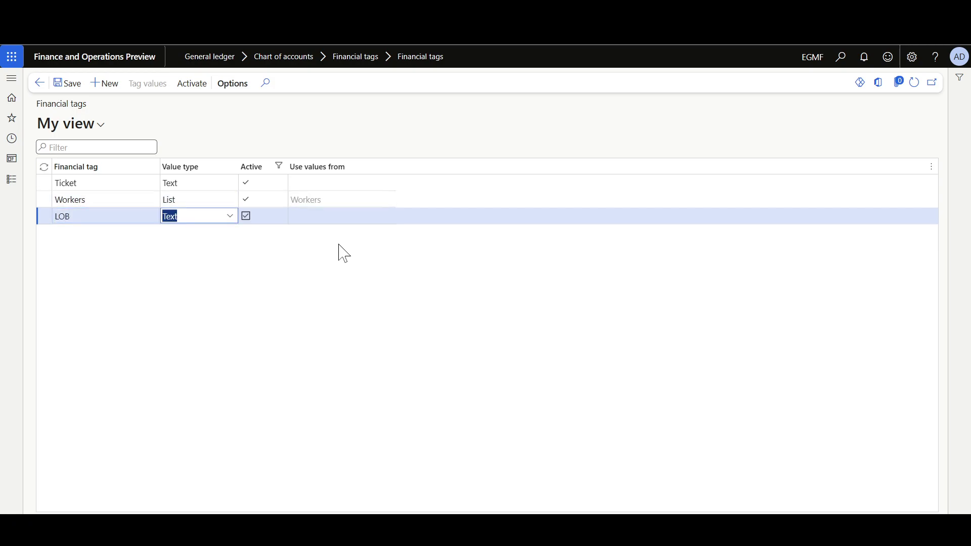
pyautogui.click(219, 223)
pyautogui.click(216, 291)
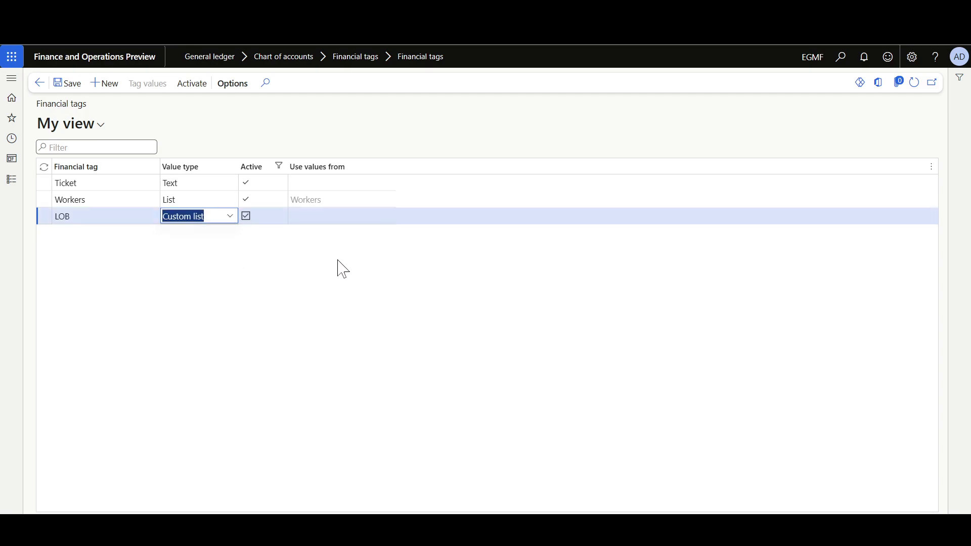
pyautogui.click(604, 270)
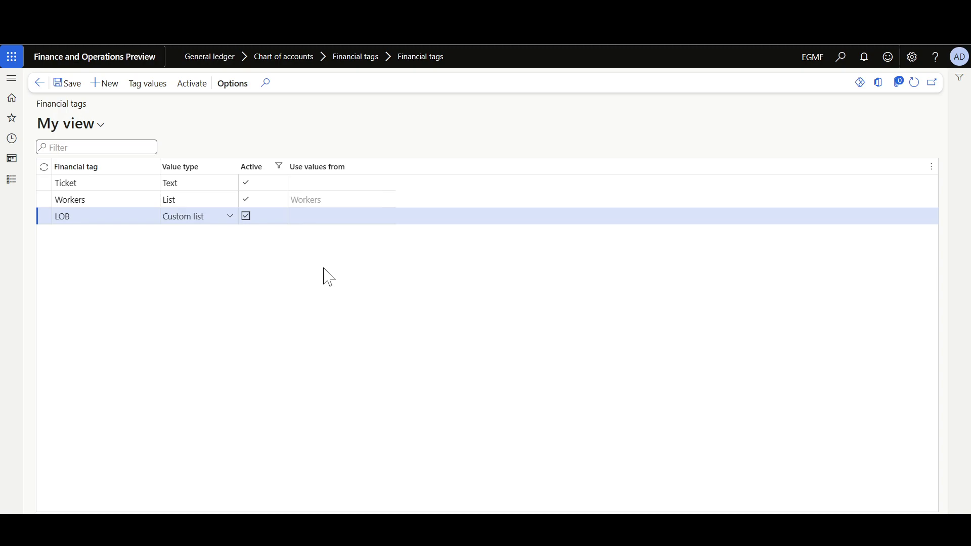
# - Add Retail and Telecom as custom tag values for the LOB tag and save them
pyautogui.click(151, 90)
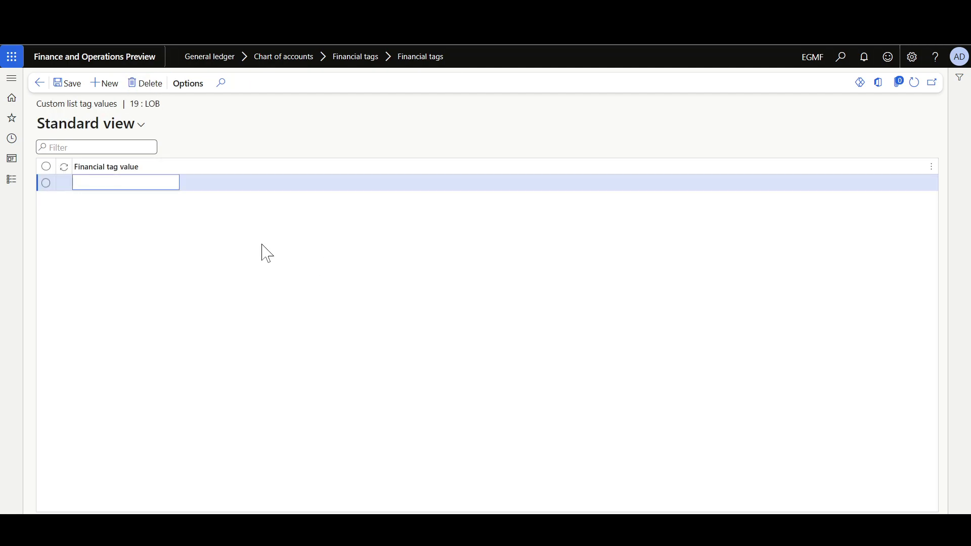
pyautogui.write('Retail')
pyautogui.press('Tab')
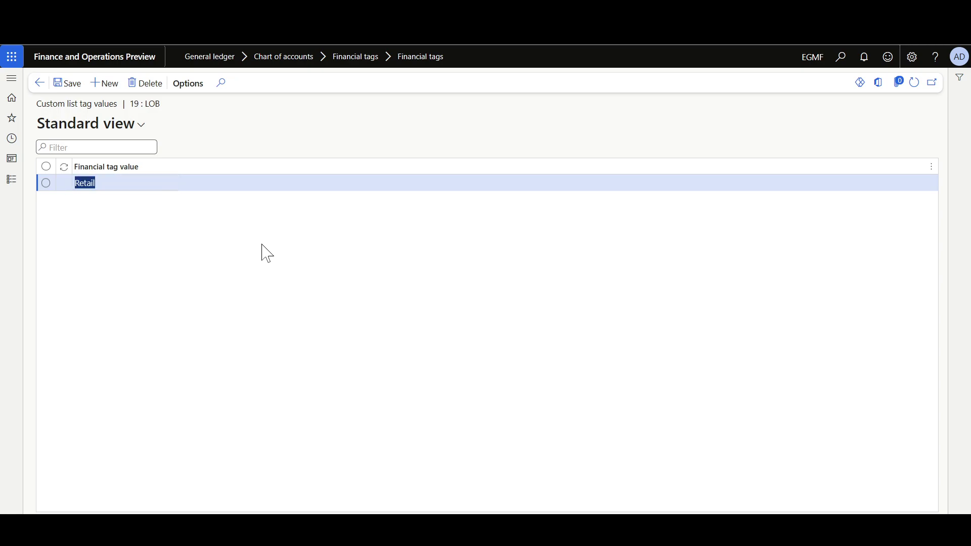
pyautogui.press('Down')
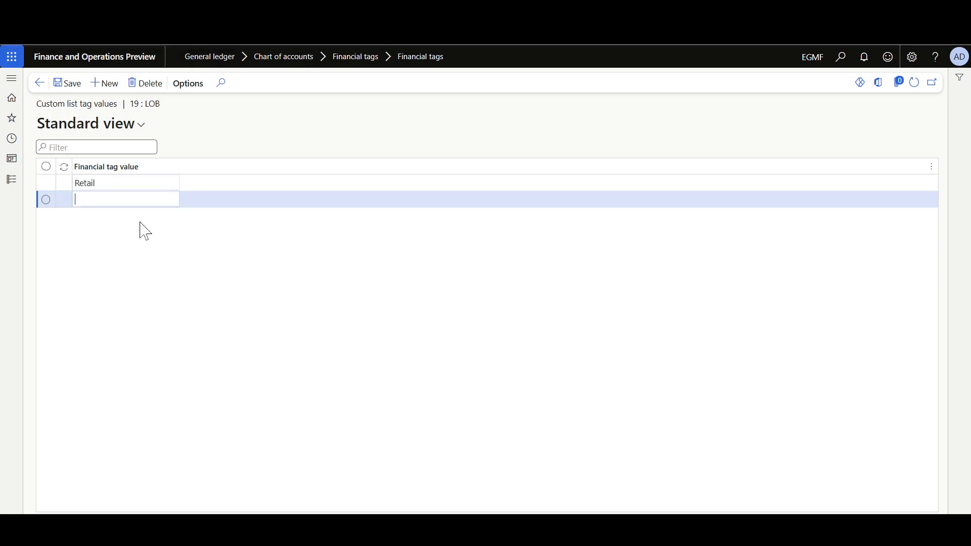
pyautogui.write('Telecom')
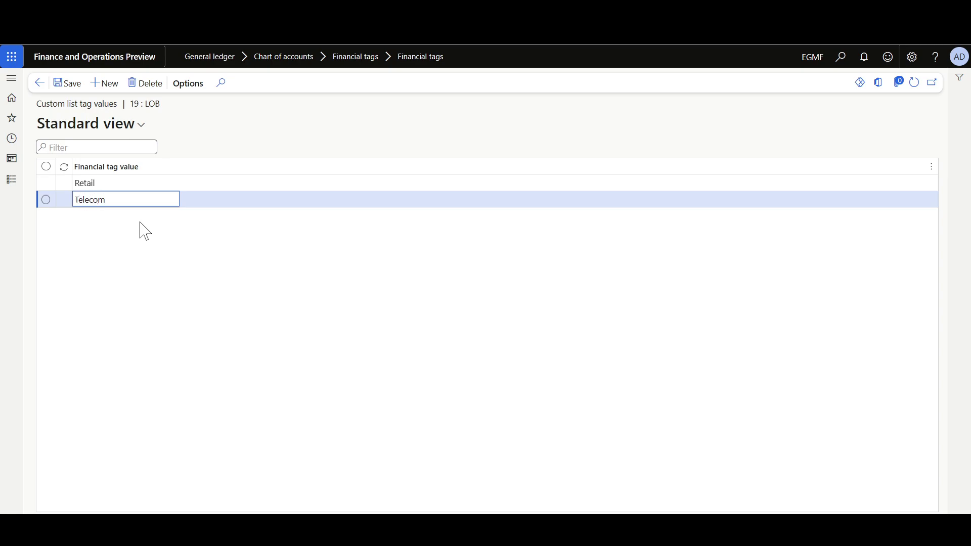
pyautogui.click(63, 82)
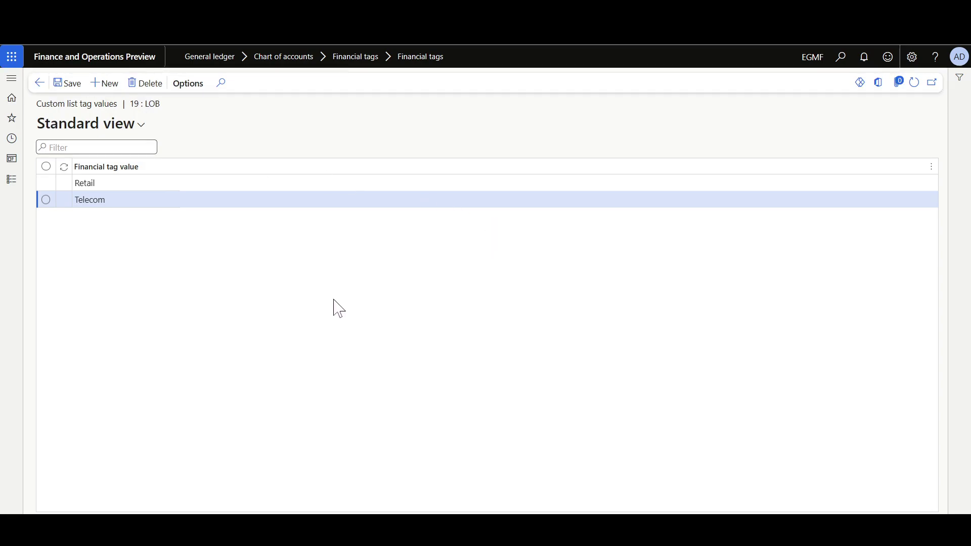
# - Return to the financial tags list and activate Ticket, Workers and LOB with batch processing on
pyautogui.click(39, 82)
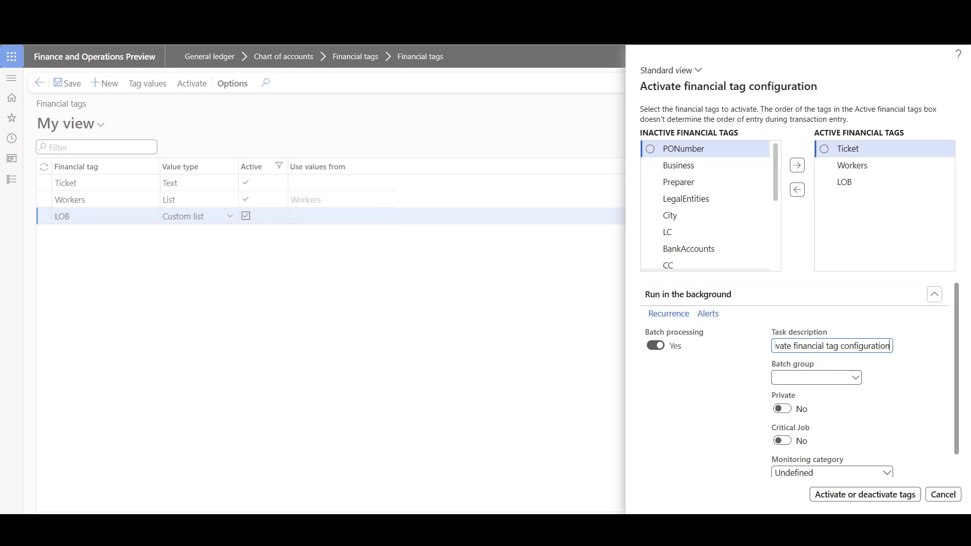
pyautogui.click(847, 498)
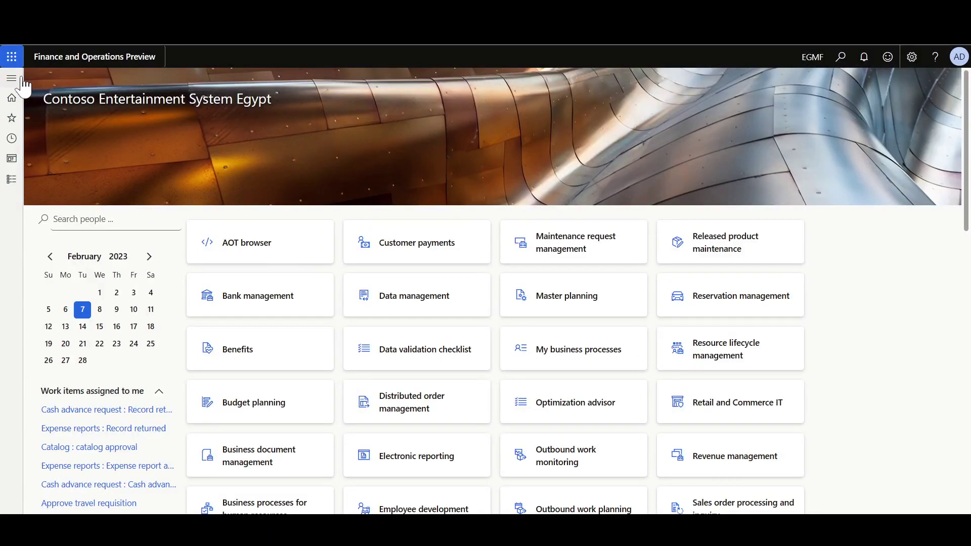
# - Open the General journals page from the General ledger journal entries
pyautogui.click(23, 86)
pyautogui.click(120, 349)
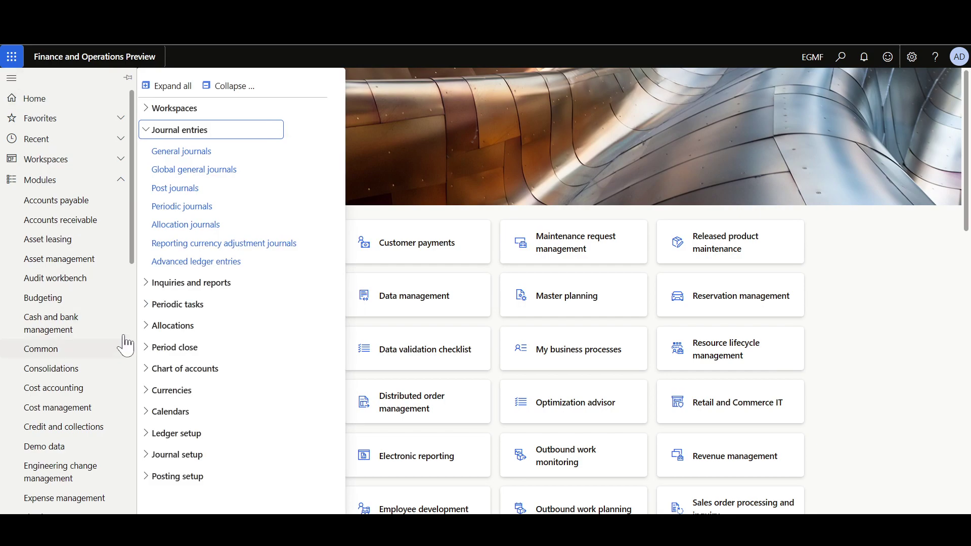
pyautogui.click(232, 152)
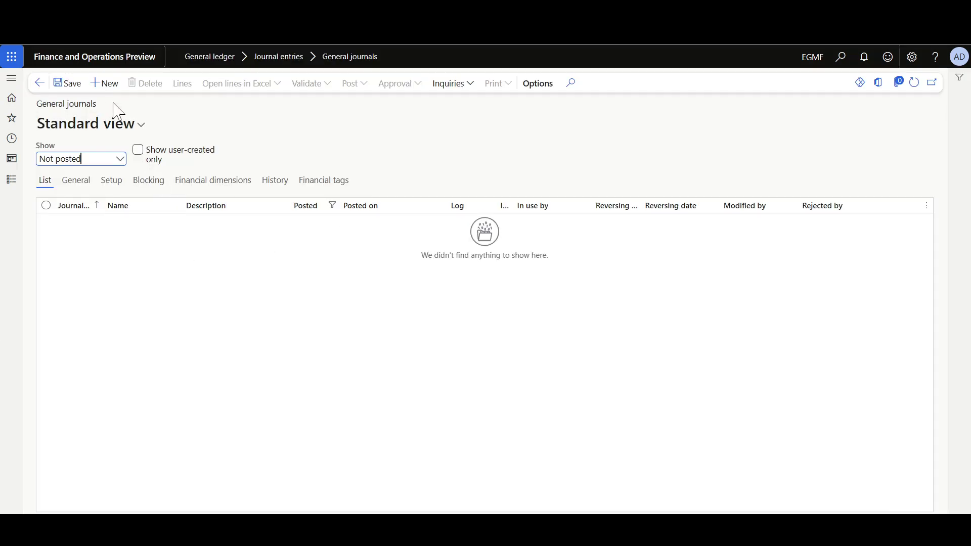
# - Create a new general journal with the journal name TRV and save it
pyautogui.hotkey('alt', 'n')
pyautogui.write('TRV')
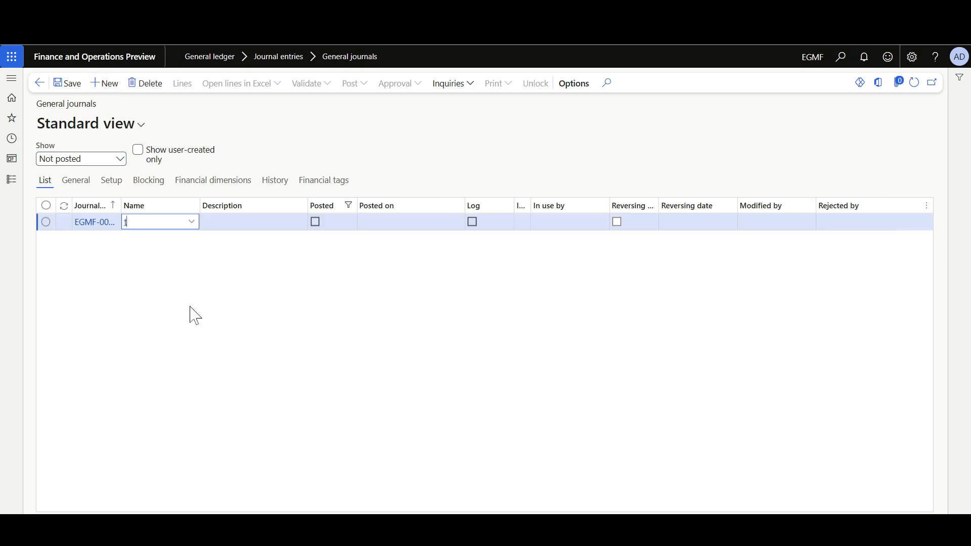
pyautogui.press('Tab')
pyautogui.click(65, 84)
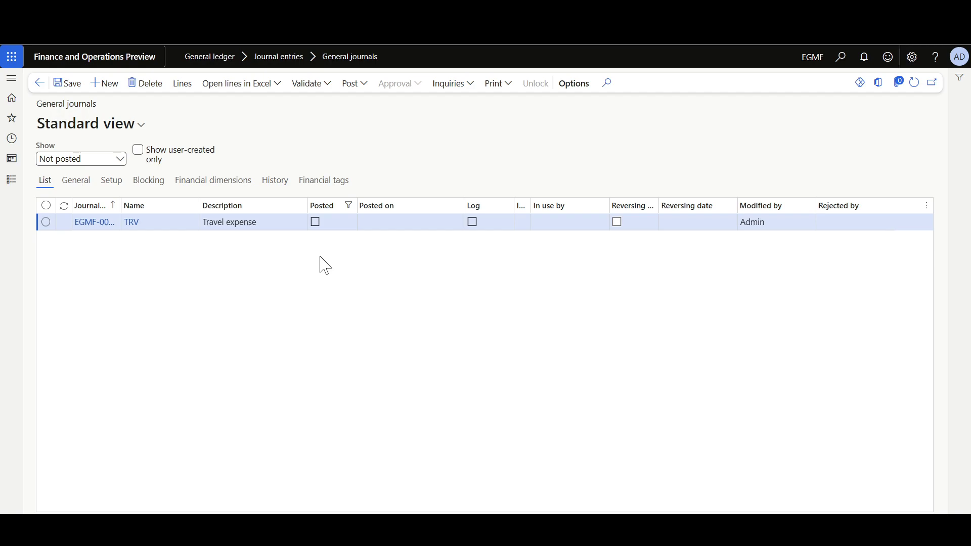
# - Enter ABC001 as the Ticket value in the TRV journal's financial tags
pyautogui.click(334, 181)
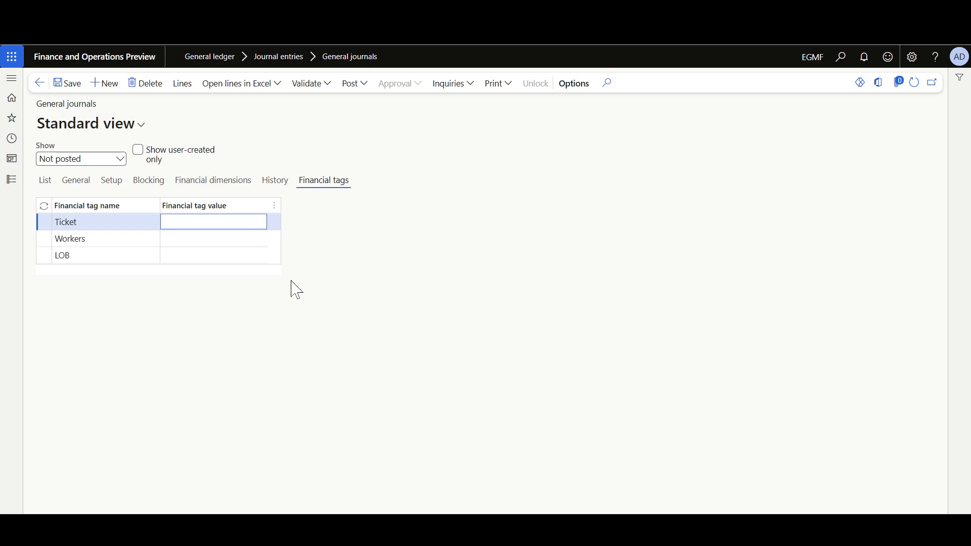
pyautogui.click(297, 290)
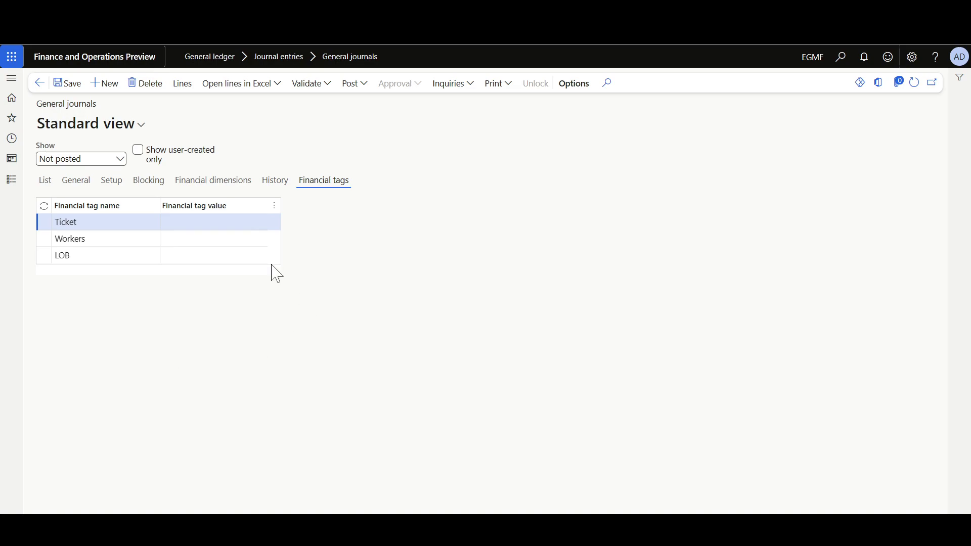
pyautogui.click(191, 225)
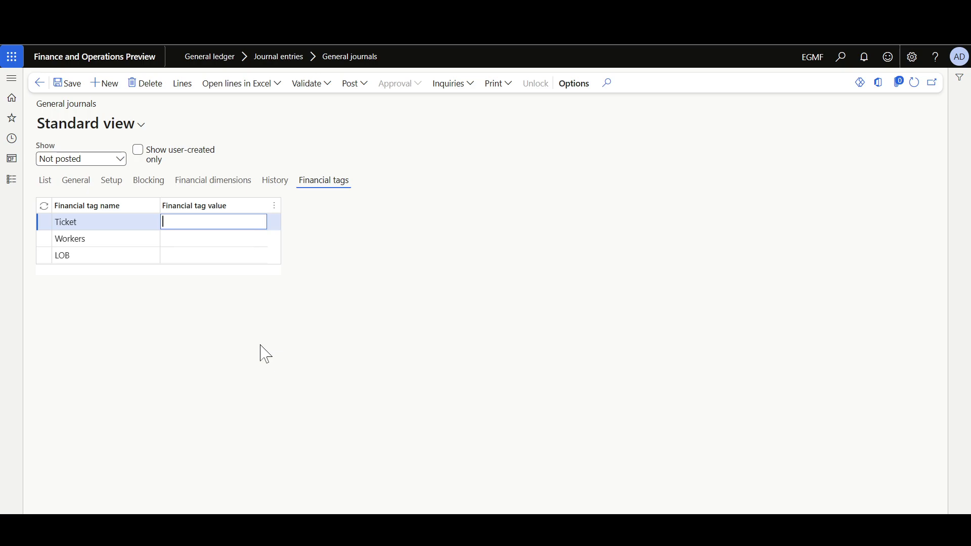
pyautogui.write('ABC001')
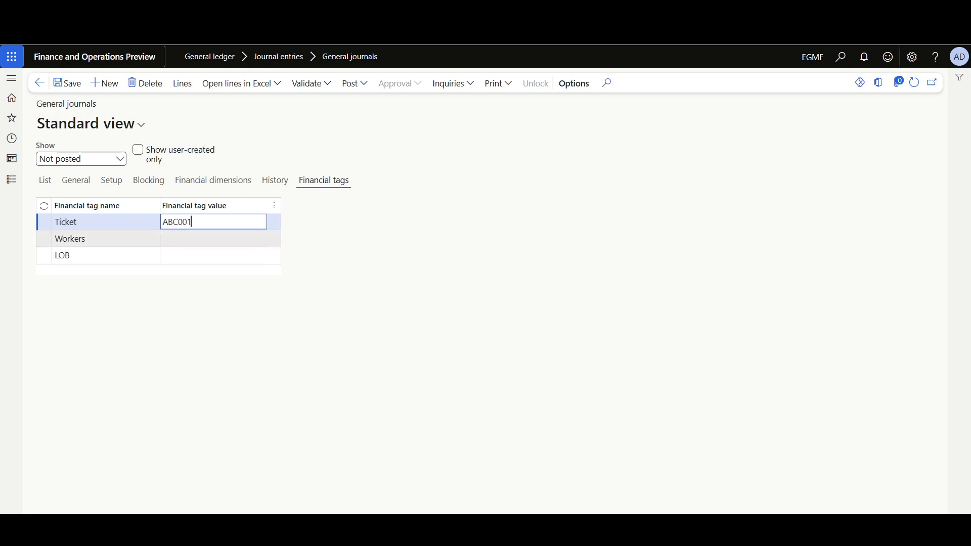
pyautogui.press('Down')
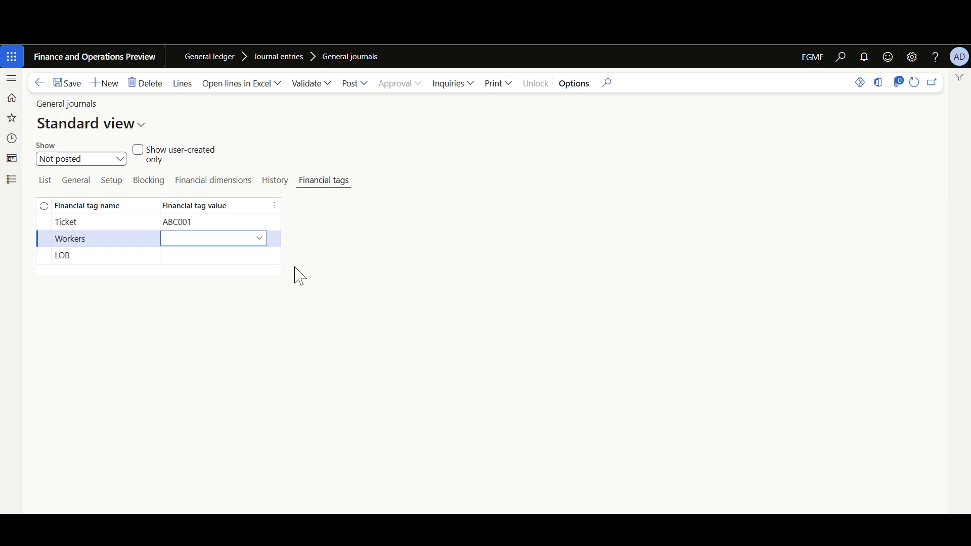
# - Choose a personnel number from the lookup as the Workers value in the TRV journal's financial tags
pyautogui.click(260, 241)
pyautogui.scroll(-3, 207, 303)
pyautogui.scroll(-5, 208, 304)
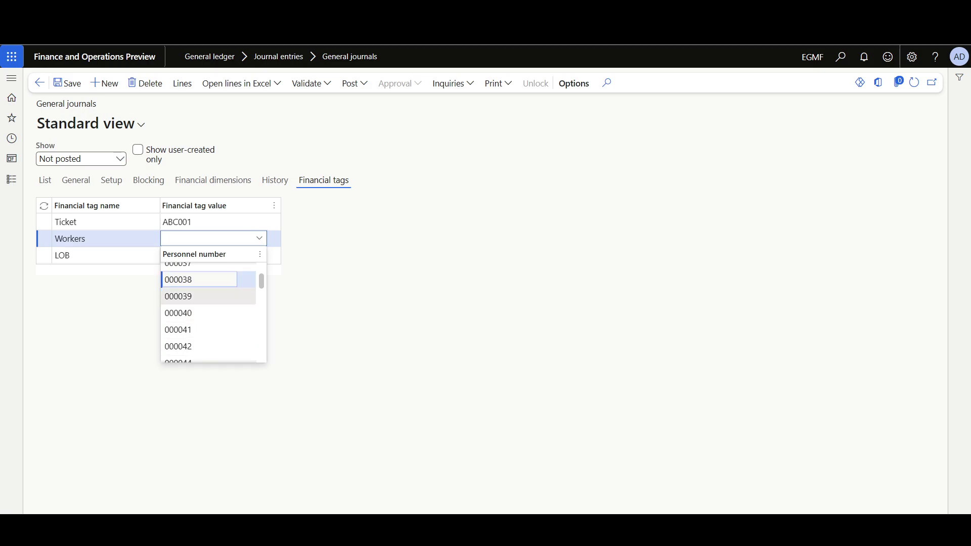
pyautogui.click(207, 279)
pyautogui.press('Tab')
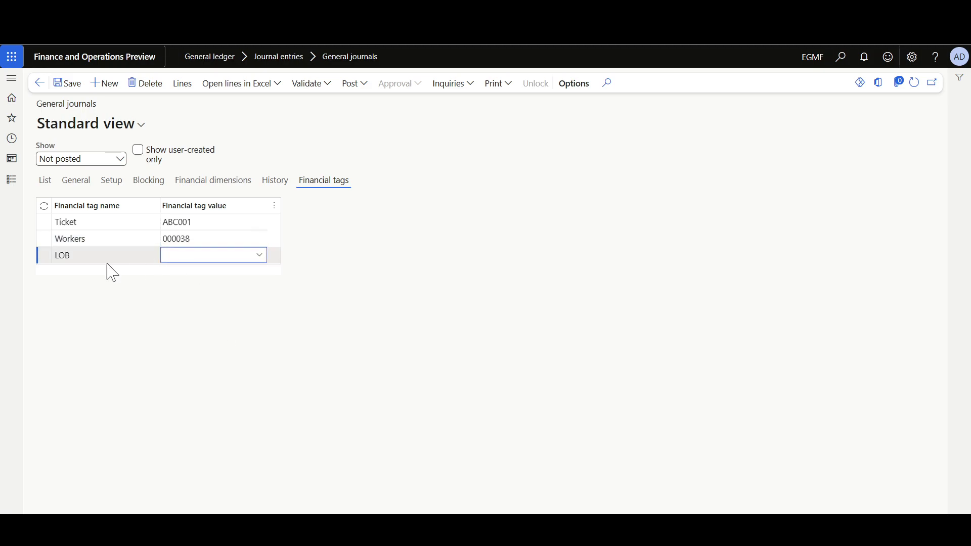
# - Set the LOB financial tag to Retail and save the journal
pyautogui.click(260, 257)
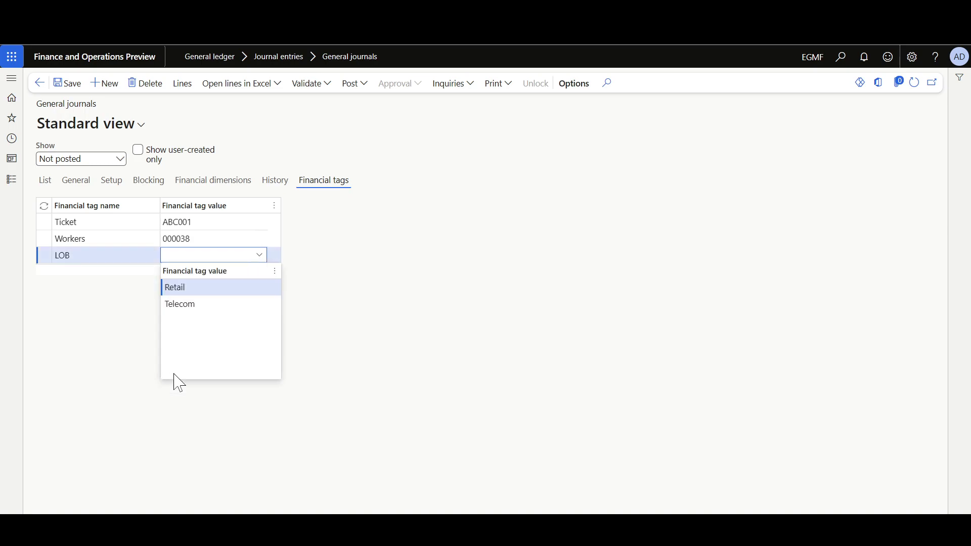
pyautogui.click(177, 289)
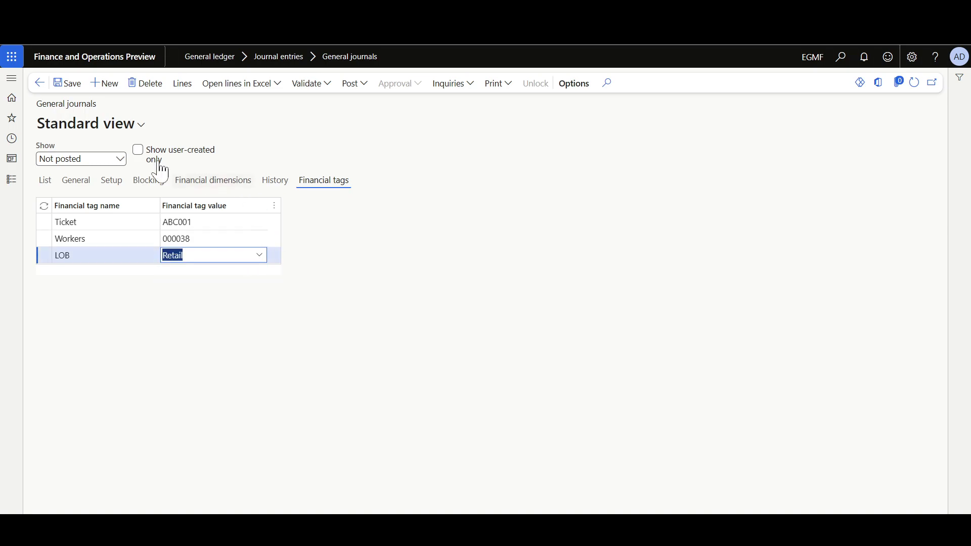
pyautogui.click(68, 83)
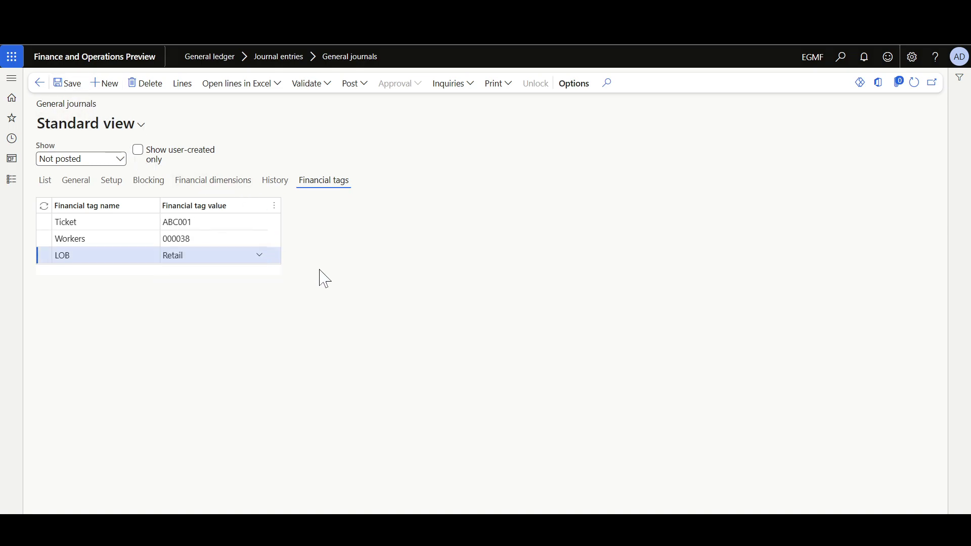
# - Open the journal's lines and set the first line's ledger account to Flight Expenses by searching for FLIGH
pyautogui.click(182, 83)
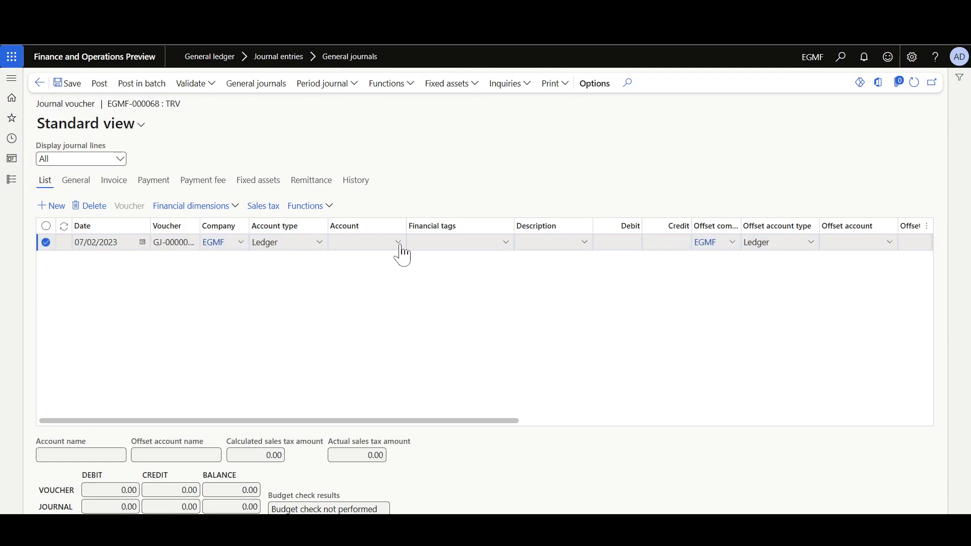
pyautogui.click(399, 248)
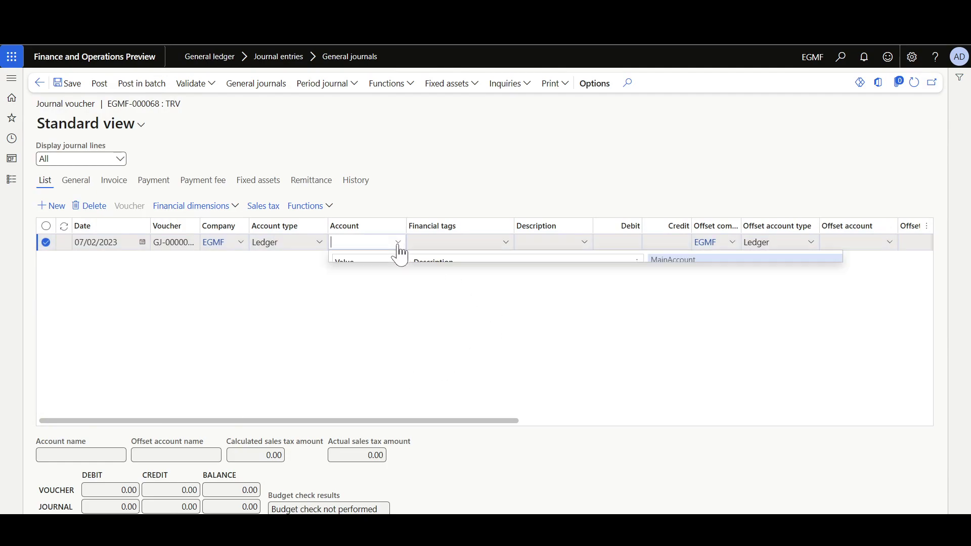
pyautogui.write('FLIGH')
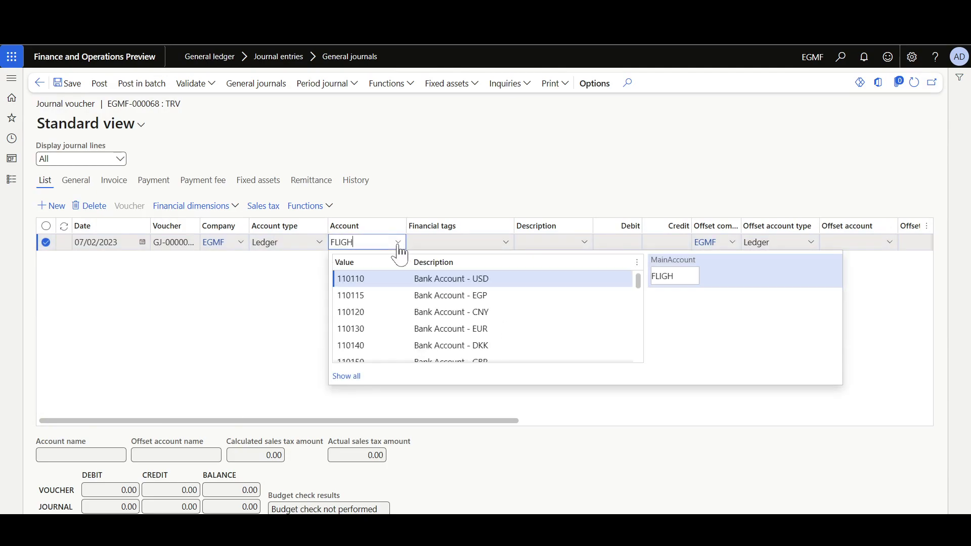
pyautogui.click(430, 279)
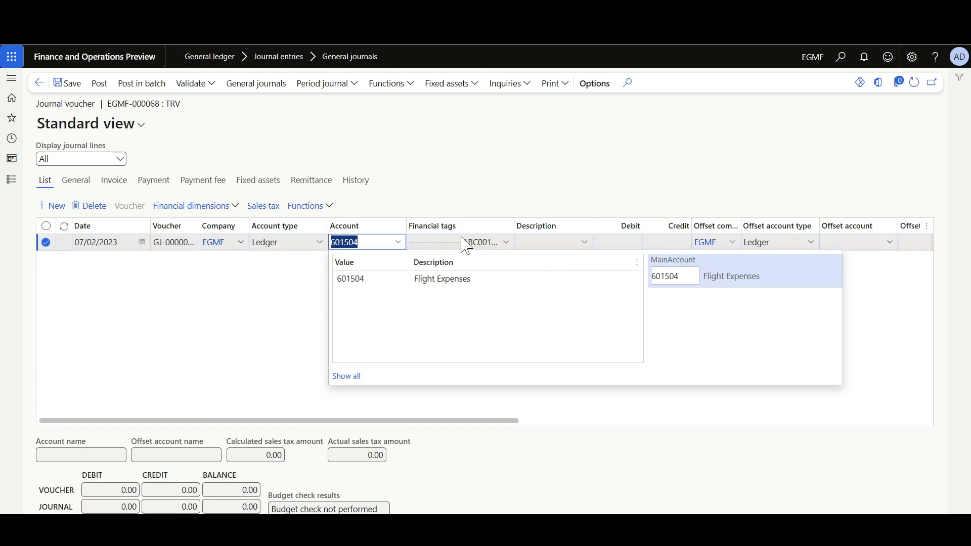
# - Check the financial tags on the Flight Expenses line and enter a debit of 100
pyautogui.click(498, 243)
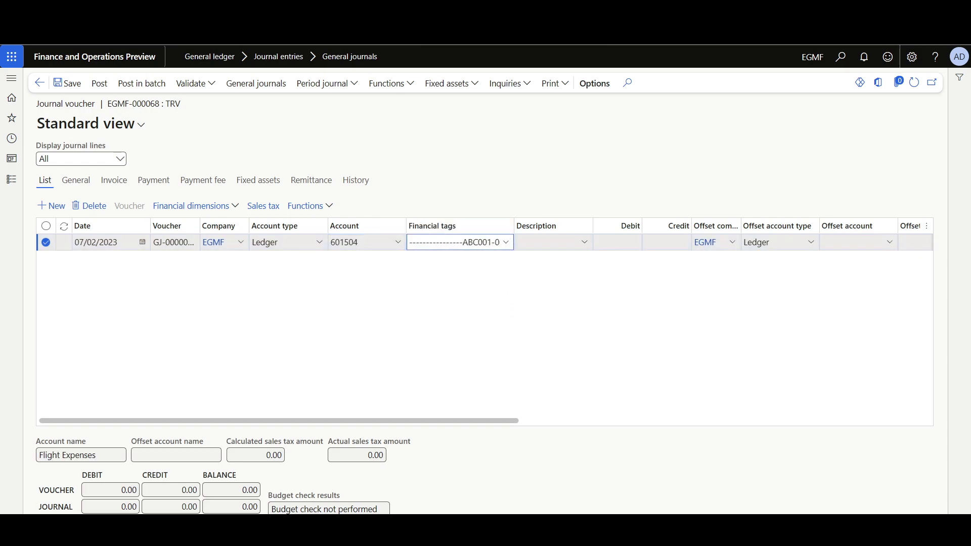
pyautogui.click(506, 247)
pyautogui.press('Tab')
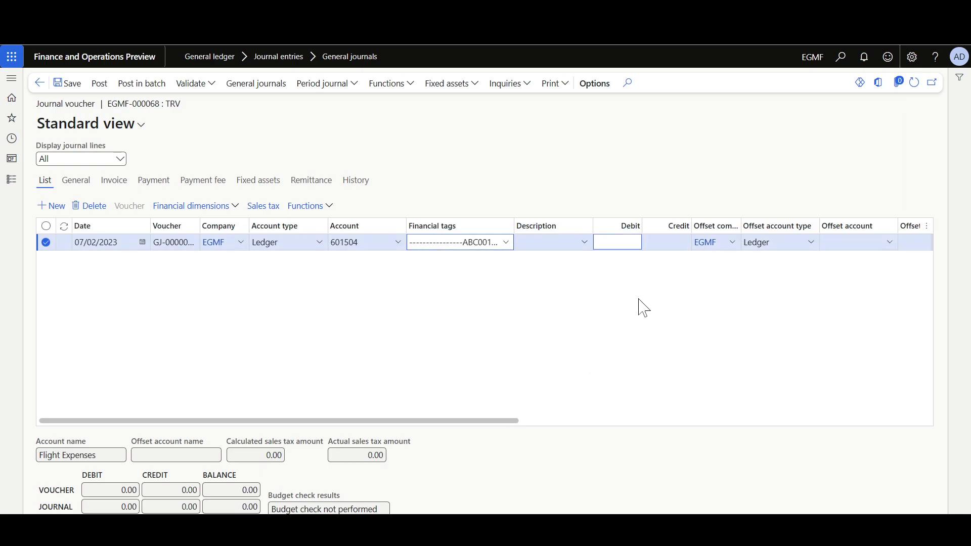
pyautogui.write('100')
pyautogui.press('Tab')
pyautogui.press('Tab')
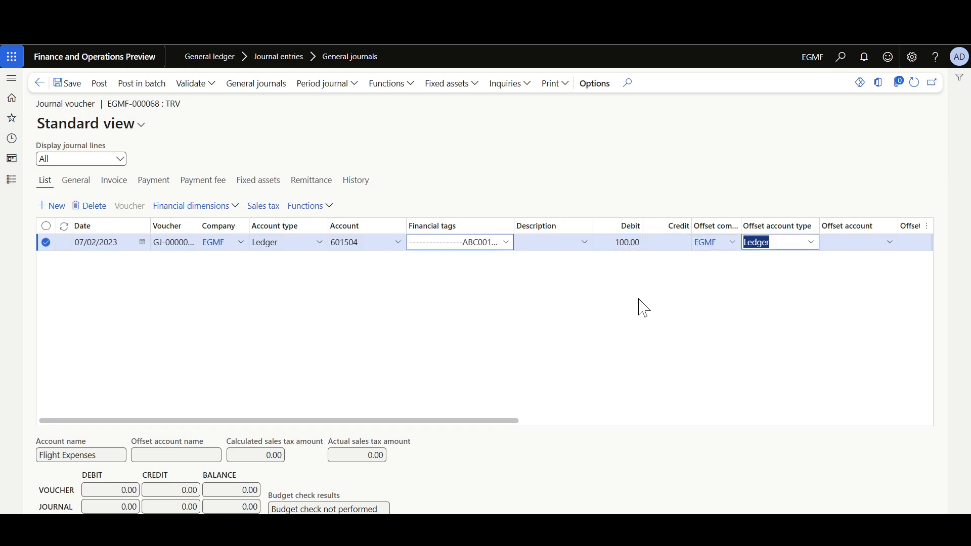
# - Set the line's ledger offset account to Cash-EGP
pyautogui.press('Tab')
pyautogui.click(891, 243)
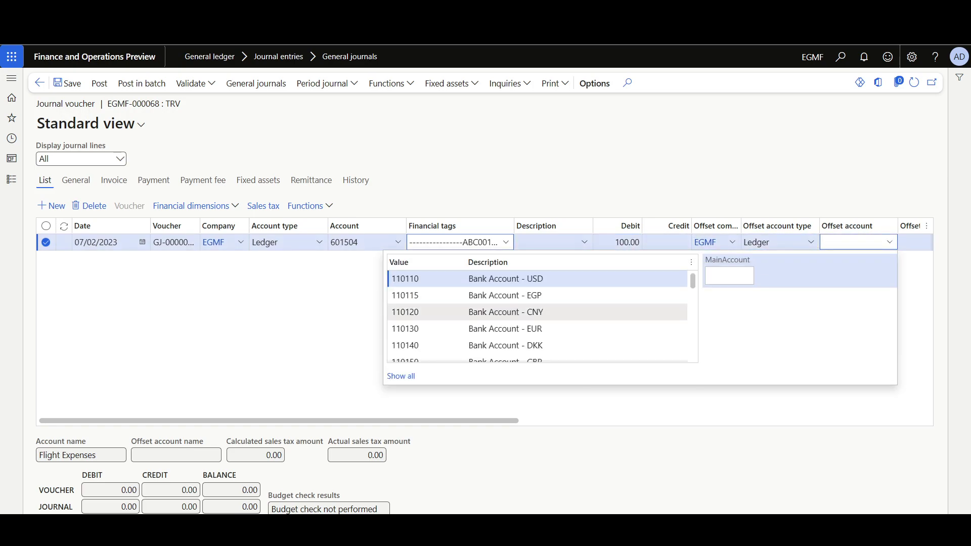
pyautogui.moveTo(694, 282); pyautogui.dragTo(695, 279)
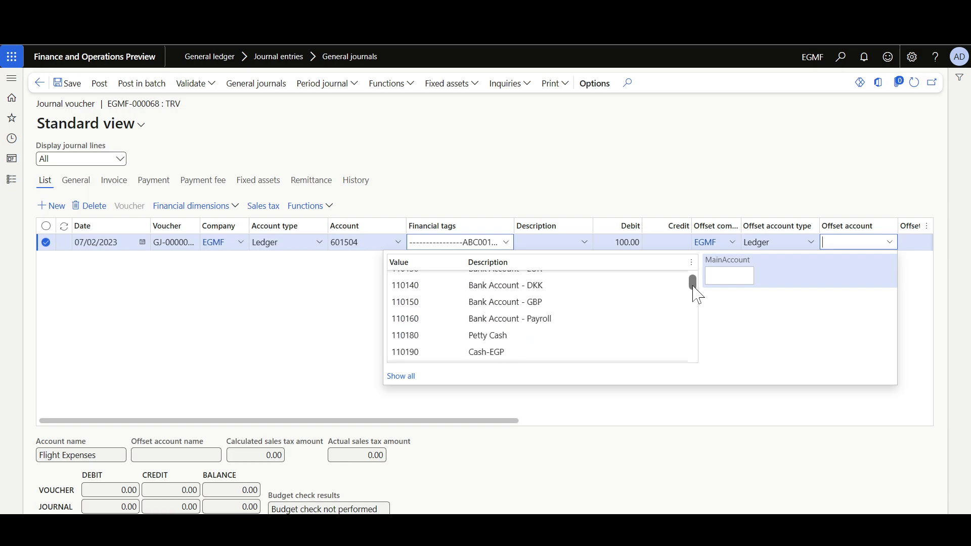
pyautogui.click(485, 352)
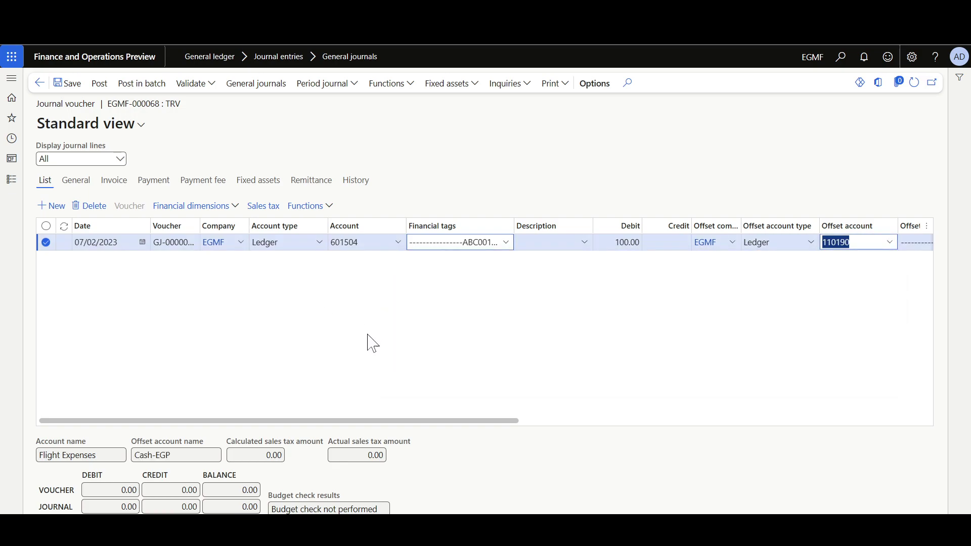
# - Examine the offset financial tags and the financial tags on the journal line
pyautogui.moveTo(347, 422); pyautogui.dragTo(385, 423)
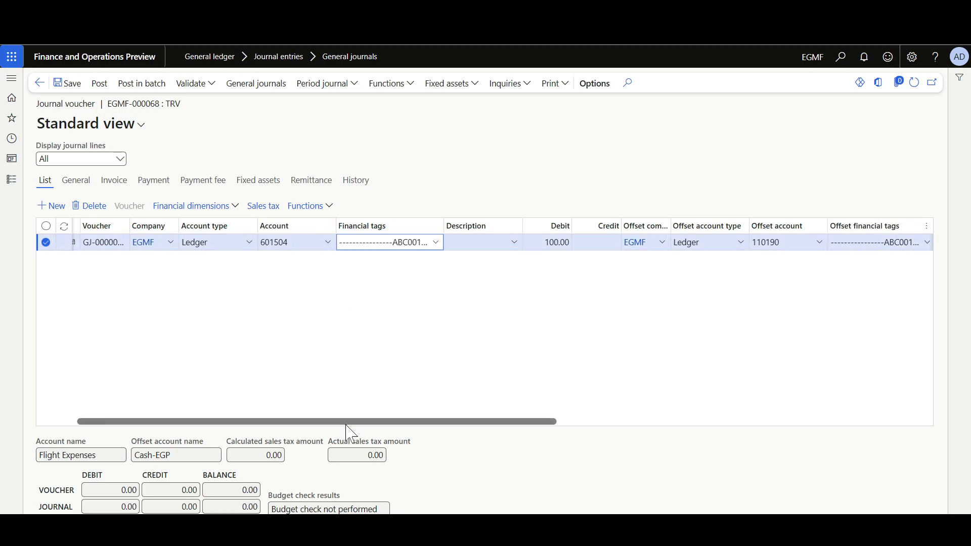
pyautogui.moveTo(347, 421); pyautogui.dragTo(307, 421)
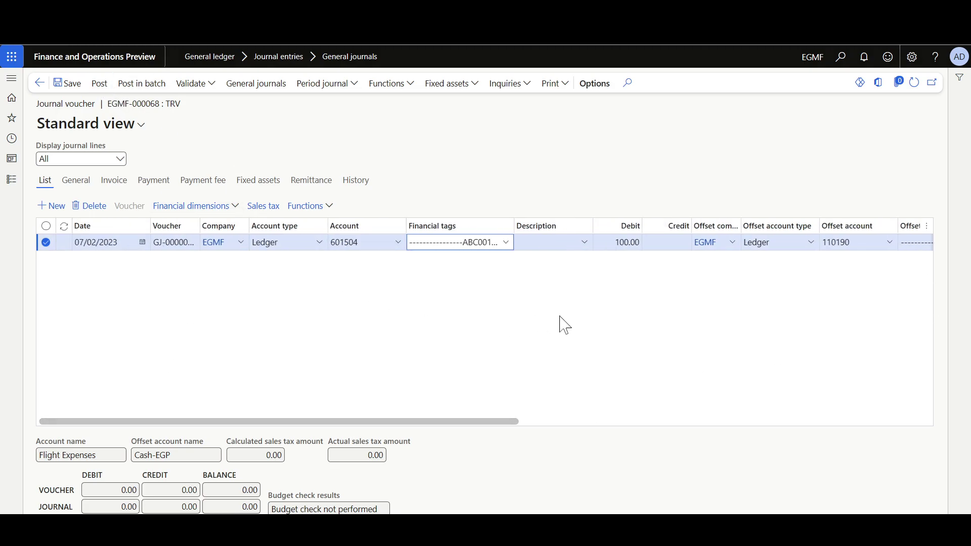
pyautogui.click(483, 247)
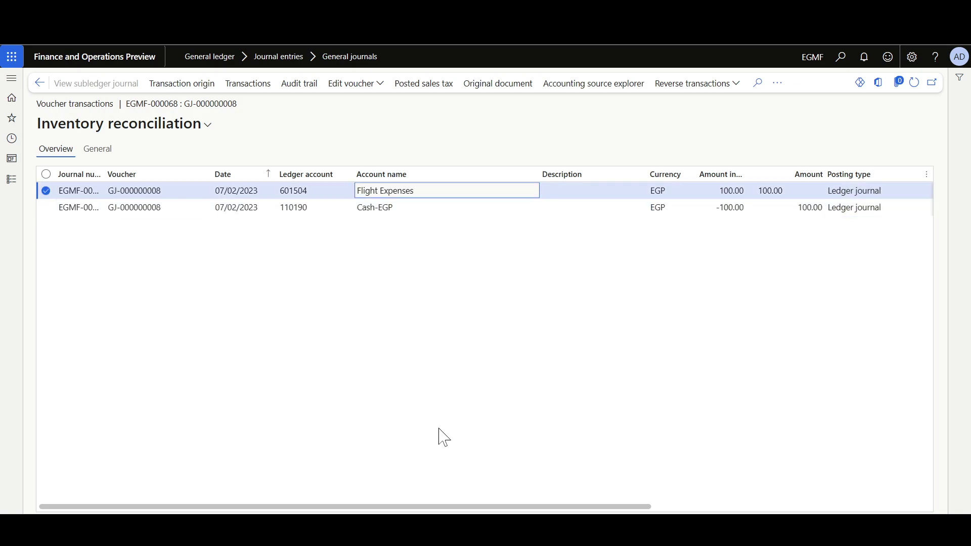
# - Examine the Ticket, Workers and LOB values on the posted voucher's Flight Expenses and Cash-EGP transactions
pyautogui.moveTo(437, 507); pyautogui.dragTo(744, 506)
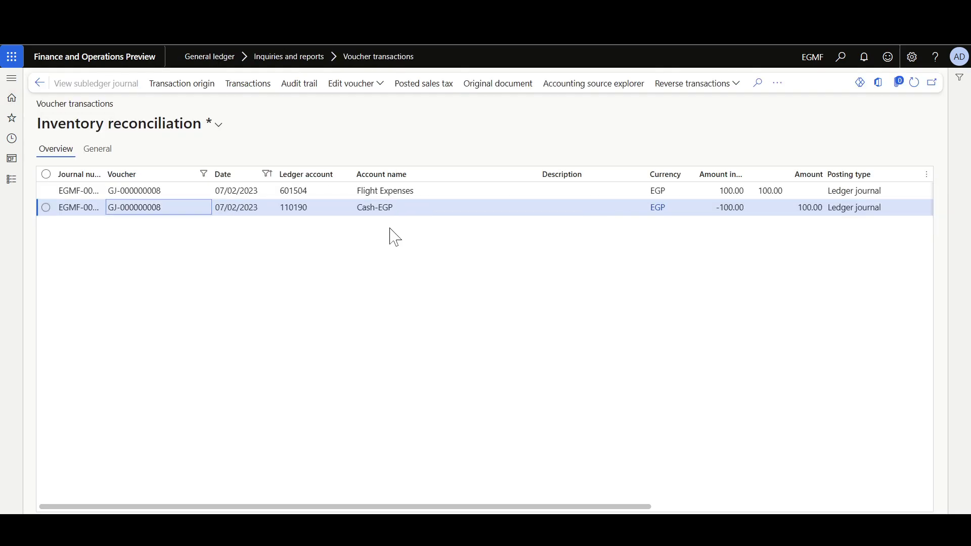
pyautogui.click(394, 190)
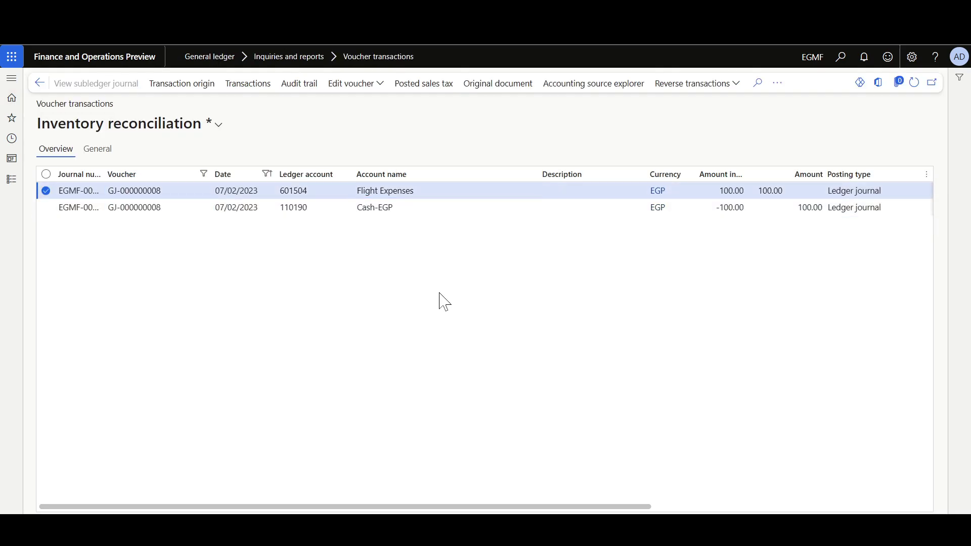
pyautogui.moveTo(455, 506); pyautogui.dragTo(689, 506)
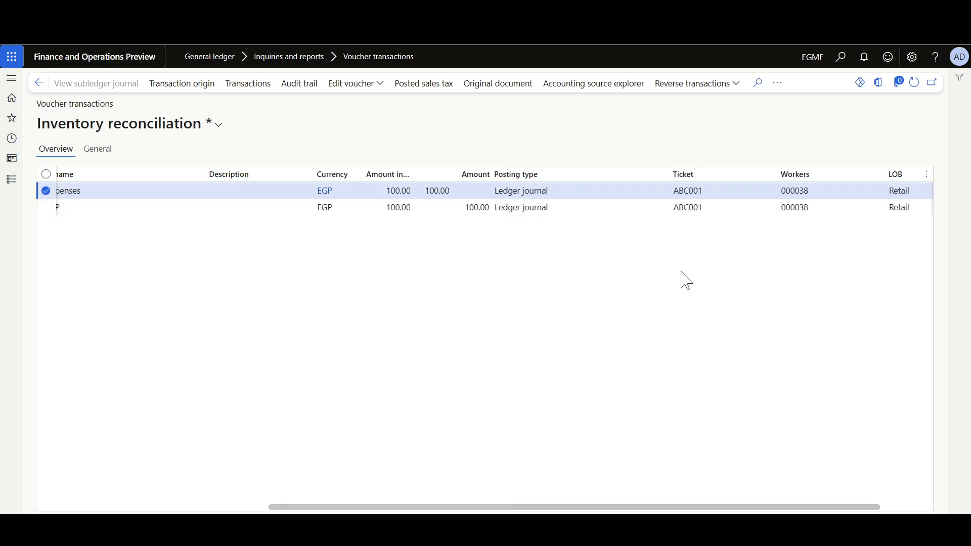
pyautogui.hscroll(2, 686, 280)
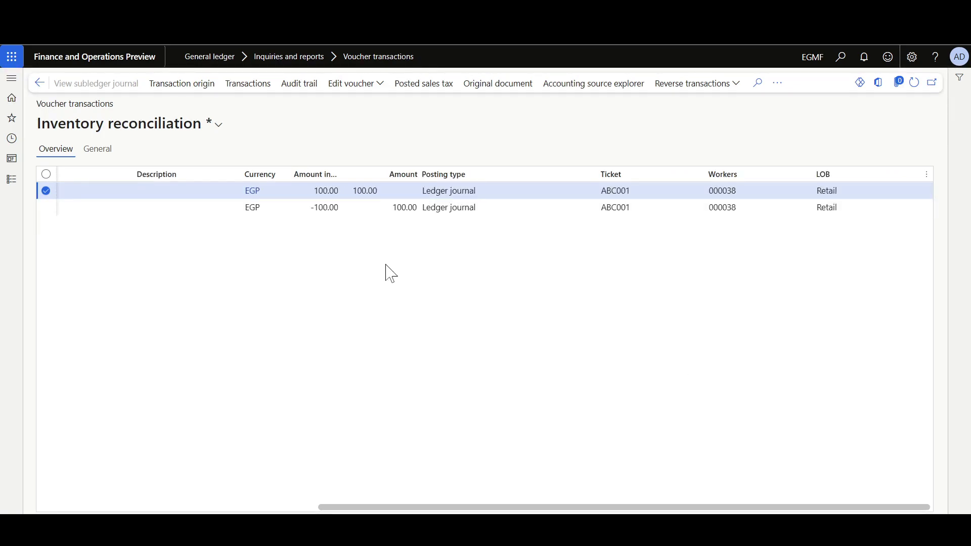
pyautogui.moveTo(645, 508); pyautogui.dragTo(245, 475)
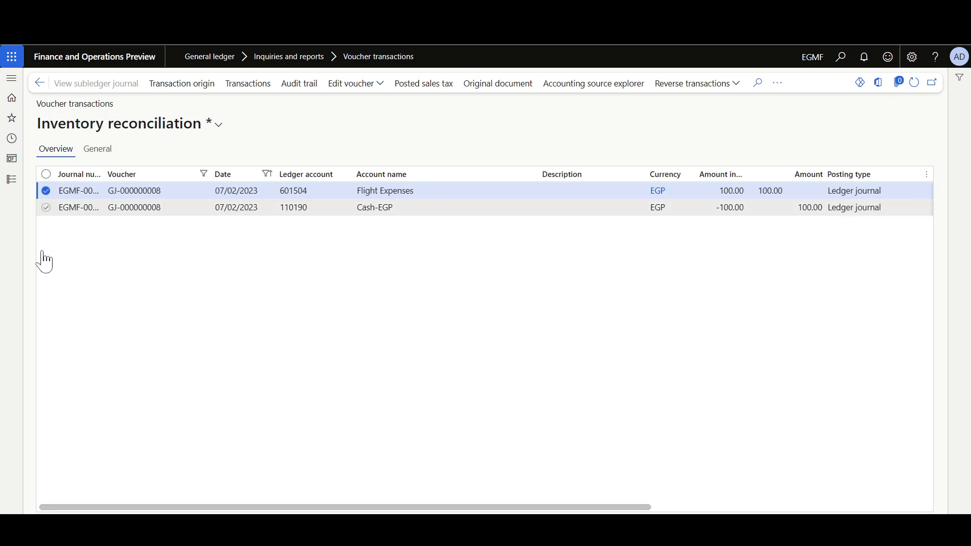
# - Select both voucher transactions and open their internal voucher data for editing
pyautogui.click(46, 207)
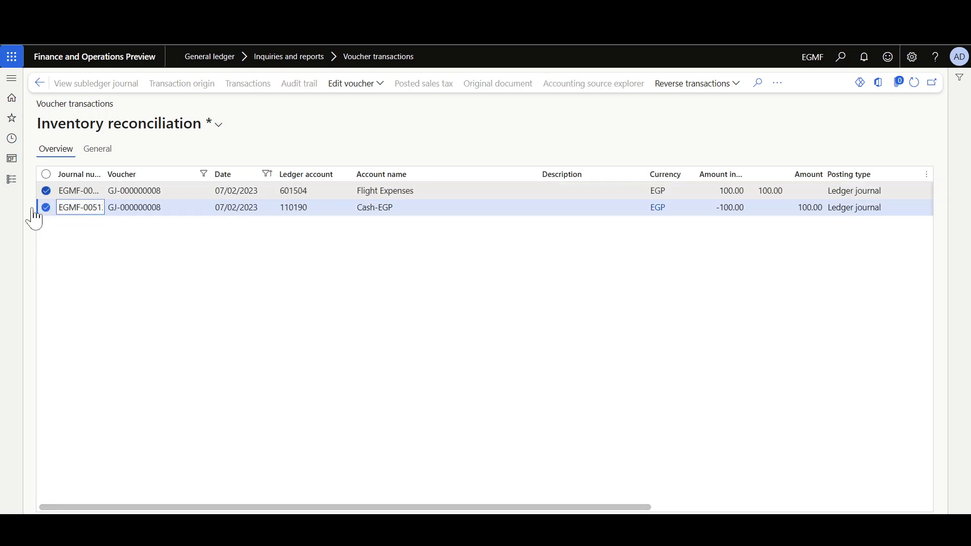
pyautogui.click(349, 87)
pyautogui.click(360, 101)
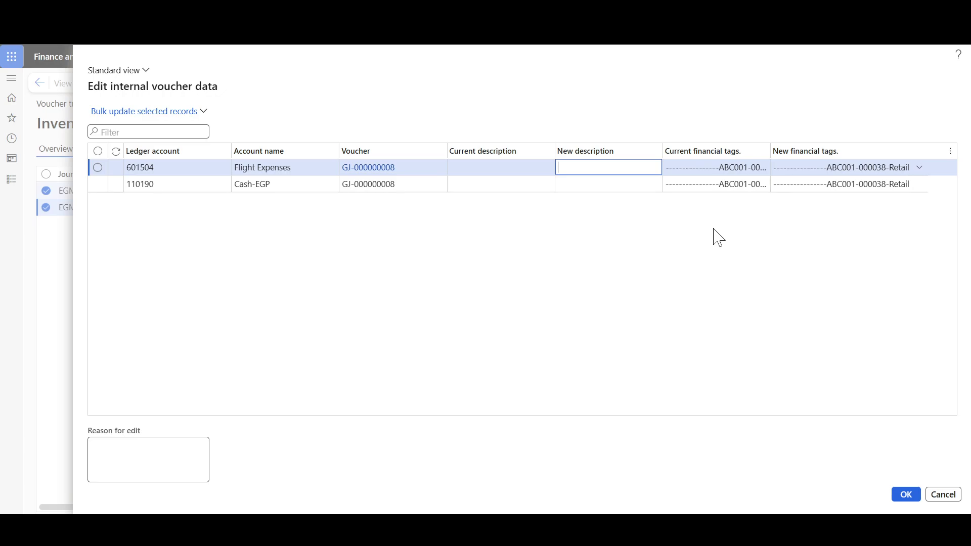
# - Review the new financial tag values offered for the Flight Expenses transaction without changing them
pyautogui.click(919, 168)
pyautogui.click(835, 233)
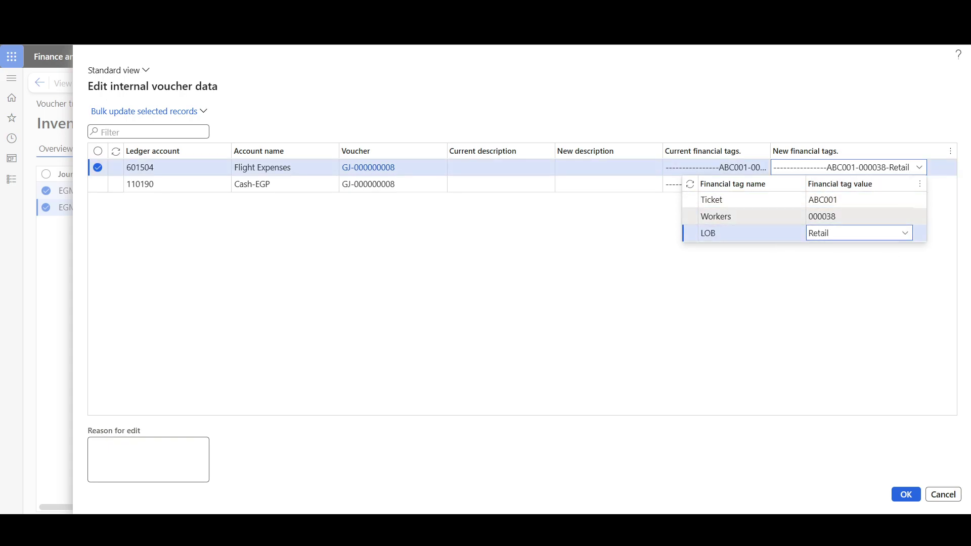
pyautogui.click(510, 251)
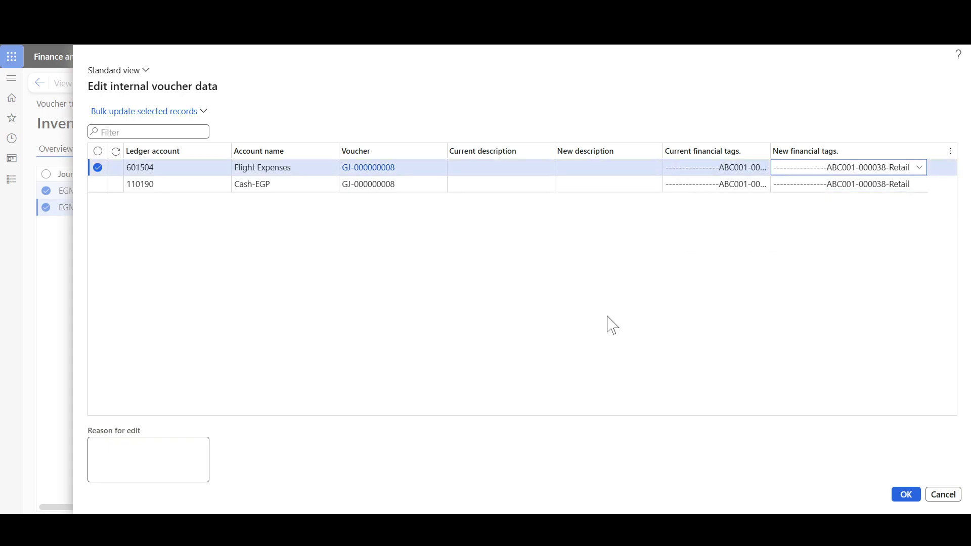
# - Select both transactions and fill in a bulk update of the Ticket field with the new value ABC100
pyautogui.click(97, 184)
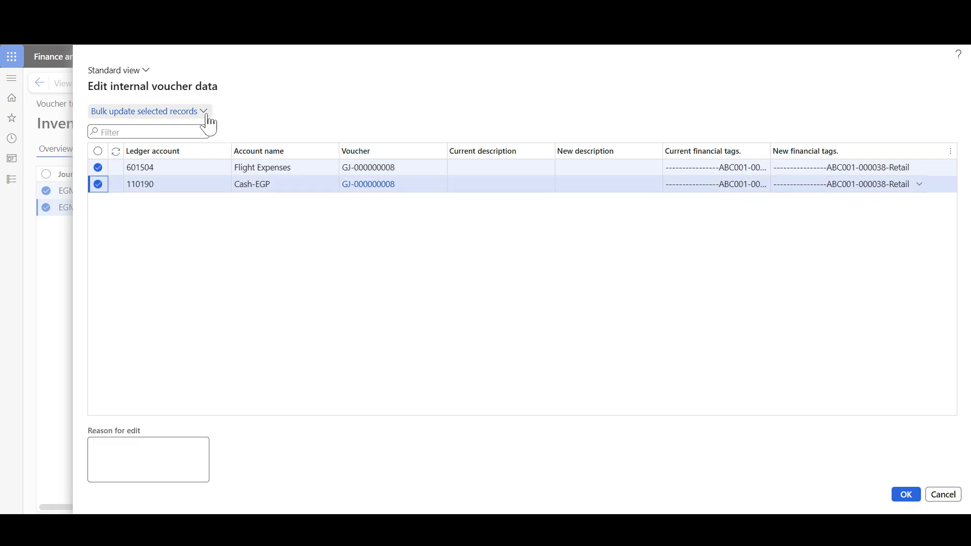
pyautogui.click(169, 114)
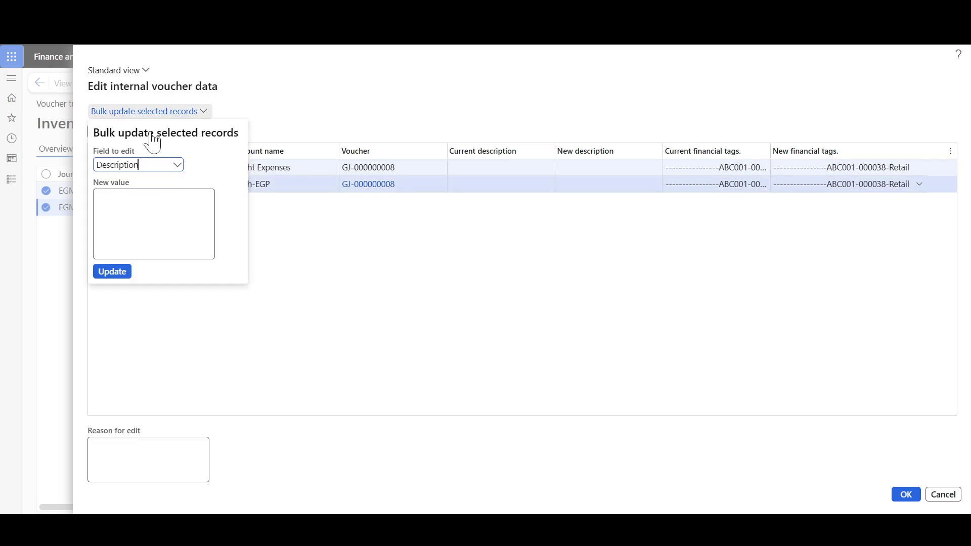
pyautogui.click(178, 165)
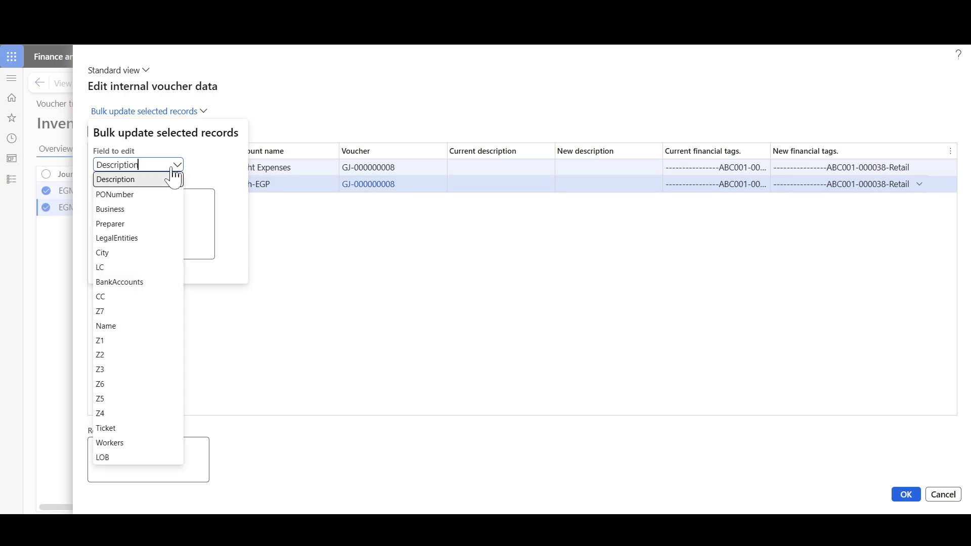
pyautogui.click(135, 425)
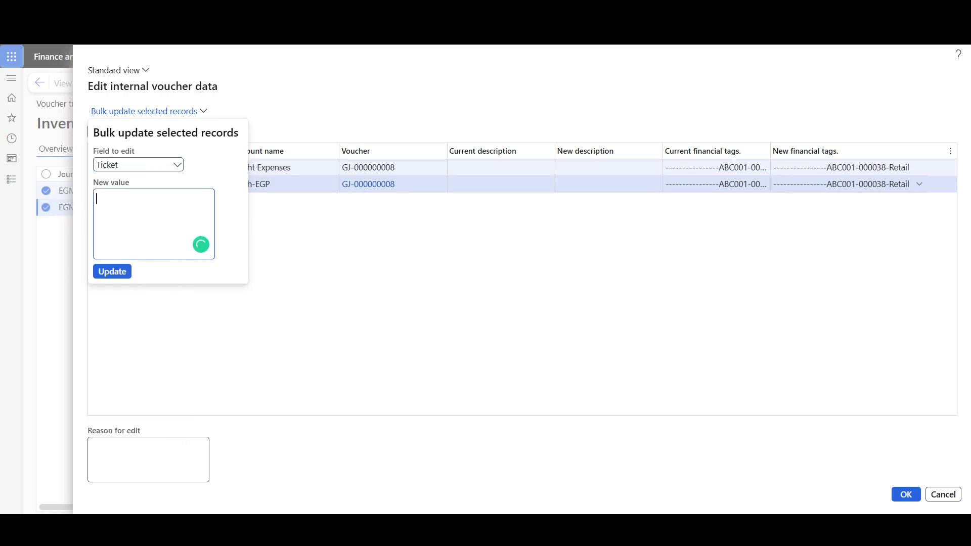
pyautogui.write('ab')
pyautogui.write('ABC100')
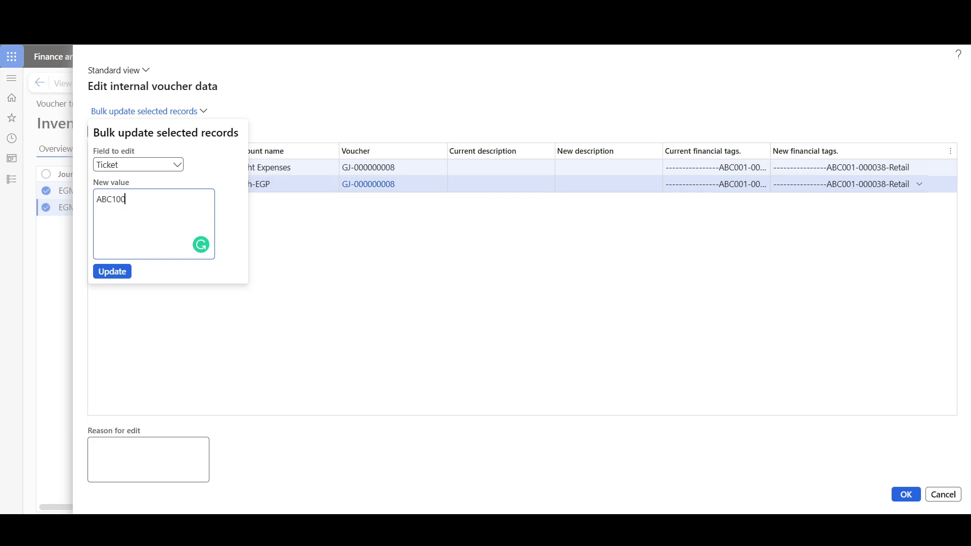
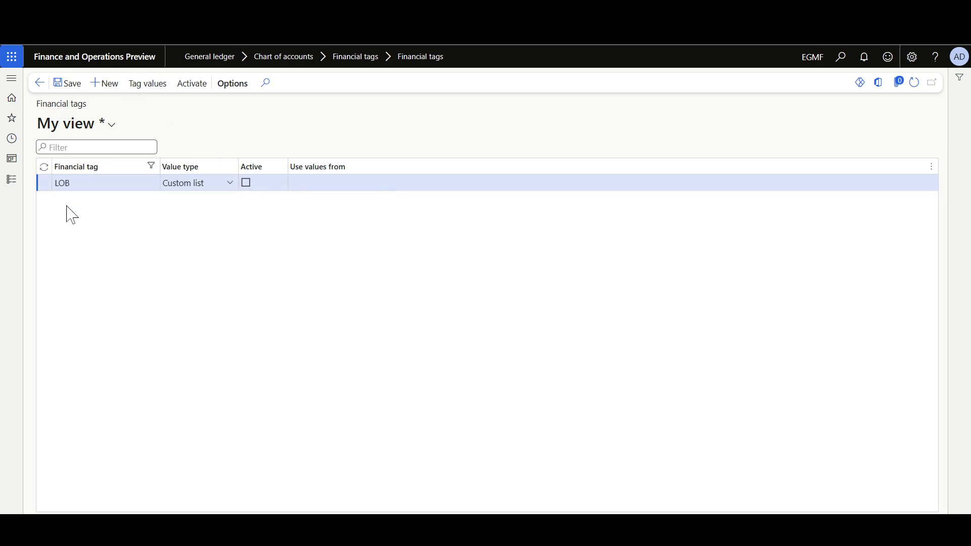
# - Open the custom list values of the LOB financial tag and go through its Retail_old and Telecom_old entries
pyautogui.click(147, 84)
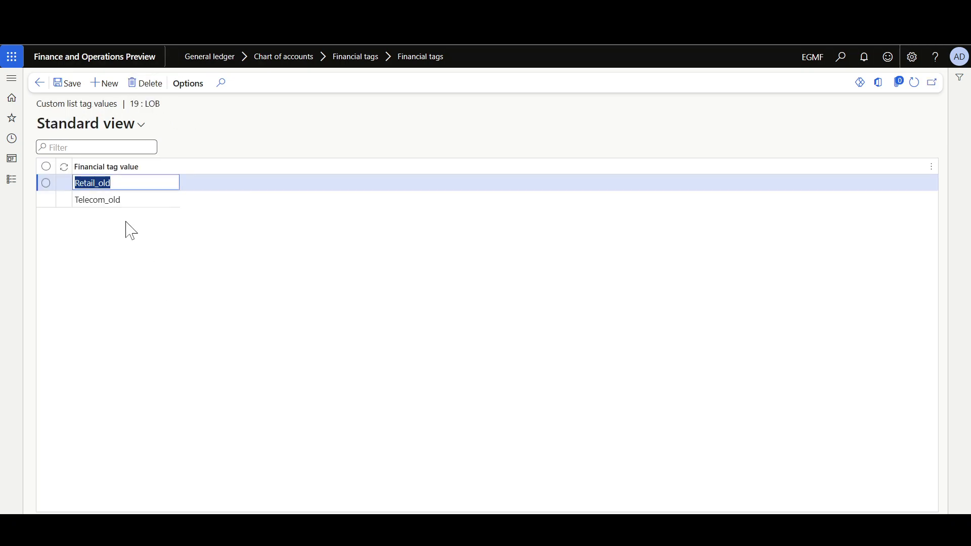
pyautogui.press('End')
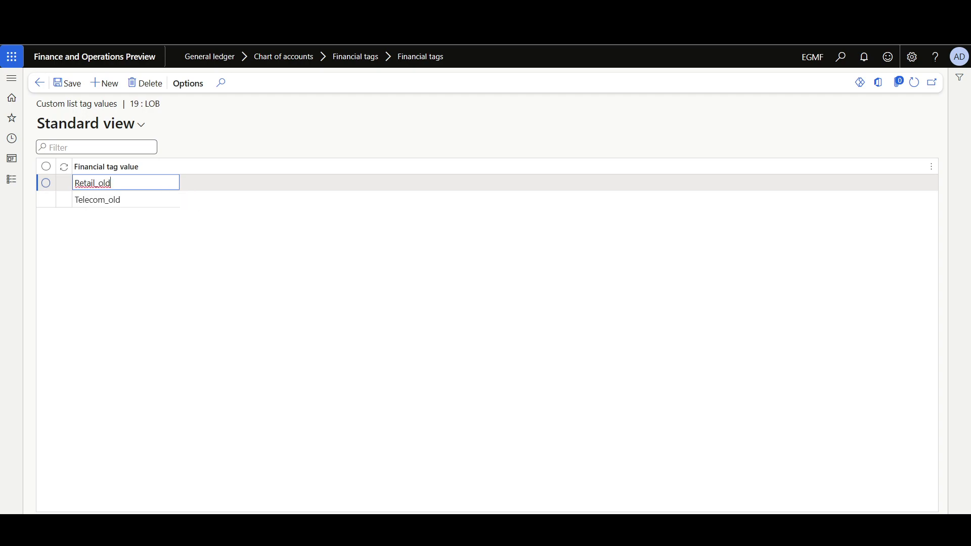
pyautogui.press('Down')
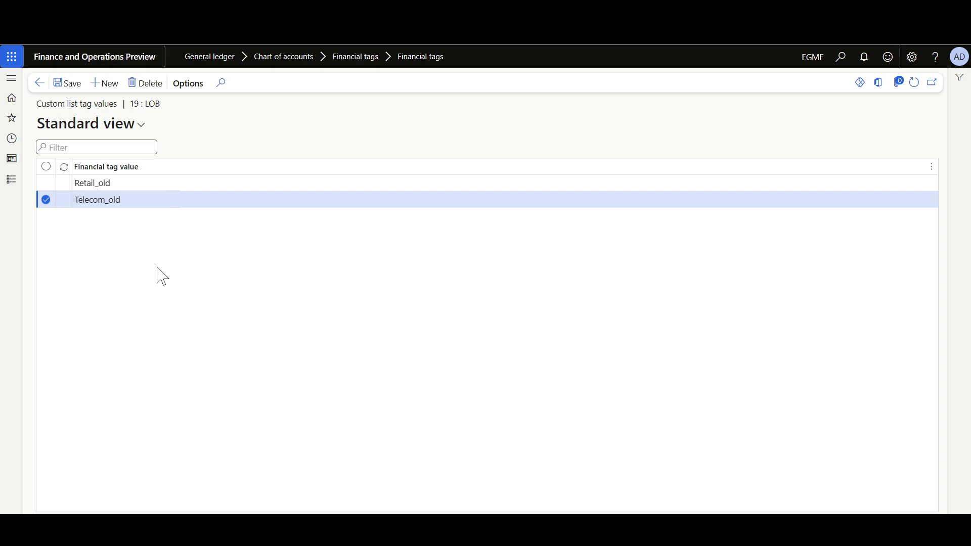
pyautogui.hotkey('ctrl', 'space')
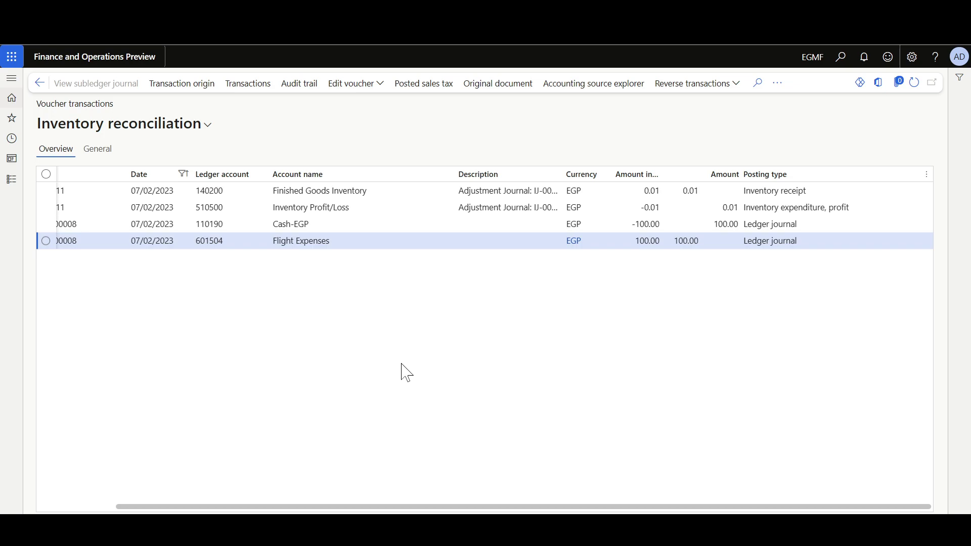
# - Show the inactive financial tags Ticket, Workers and LOB on the voucher transactions and examine their values for the Flight Expenses line
pyautogui.click(777, 82)
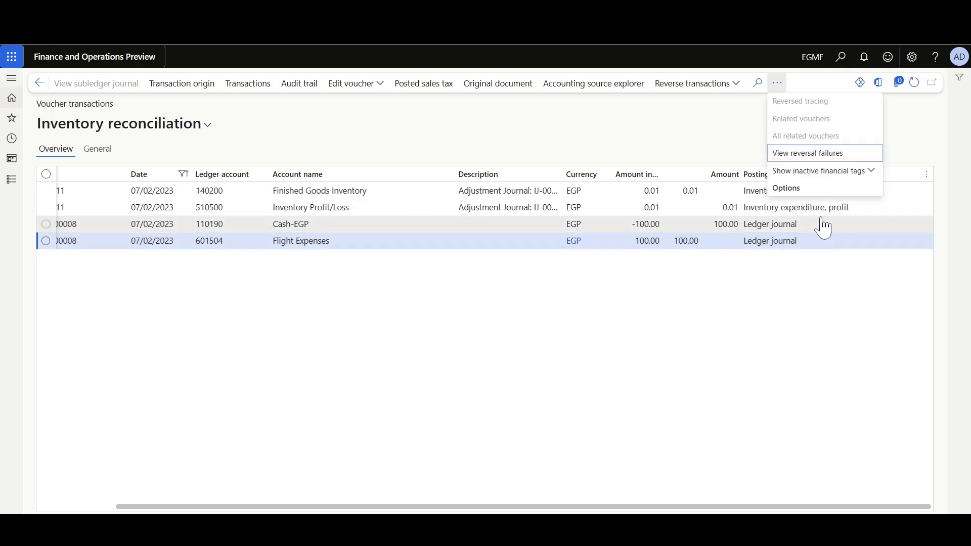
pyautogui.click(809, 175)
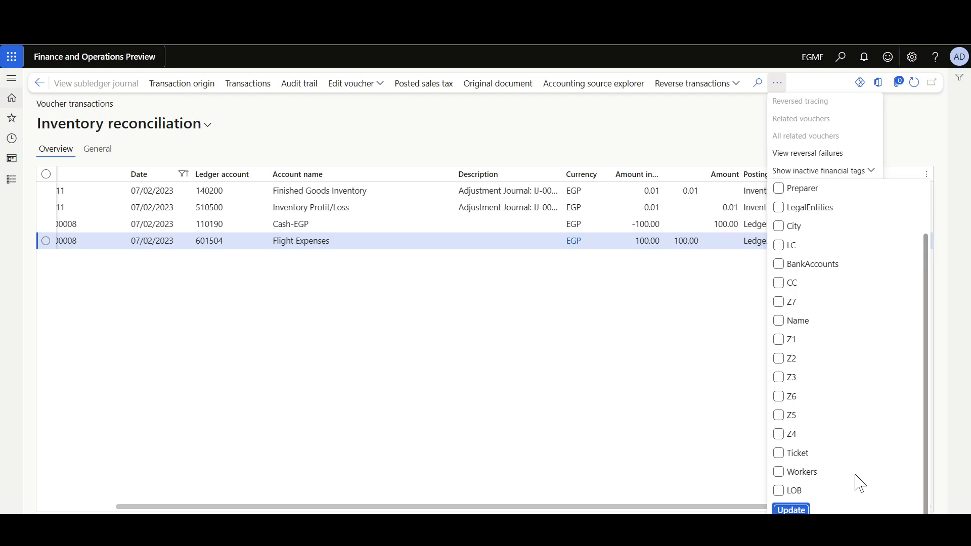
pyautogui.click(778, 453)
pyautogui.click(779, 472)
pyautogui.click(779, 490)
pyautogui.click(791, 510)
pyautogui.click(508, 381)
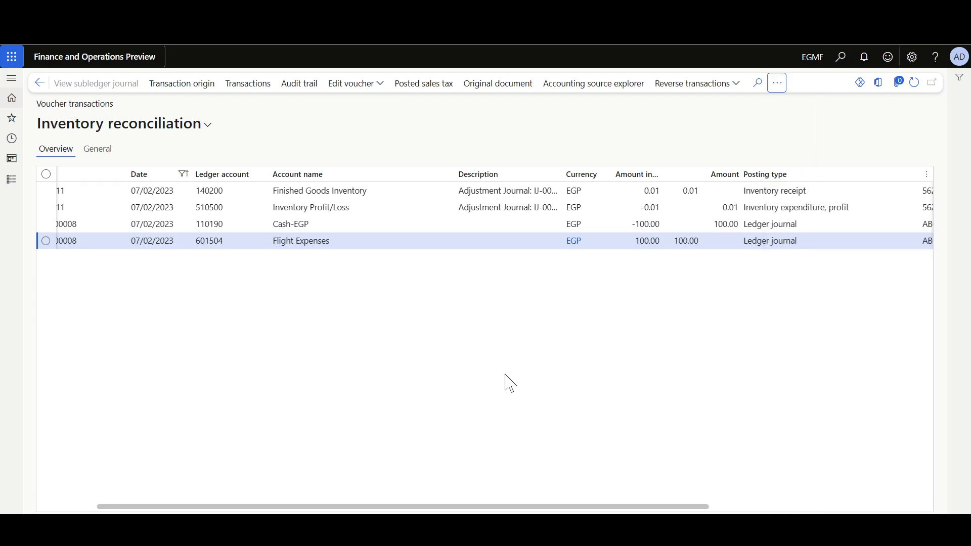
pyautogui.moveTo(611, 507); pyautogui.dragTo(865, 504)
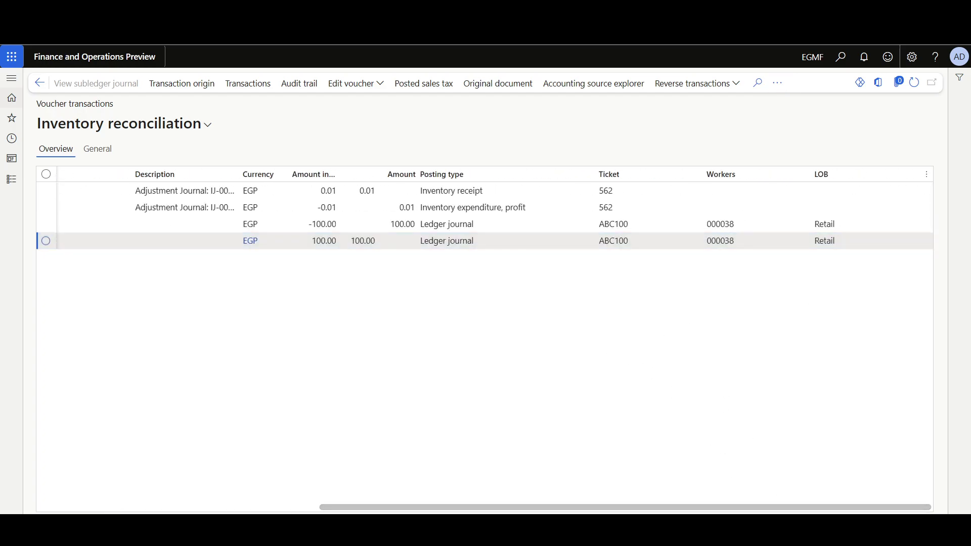
pyautogui.click(447, 239)
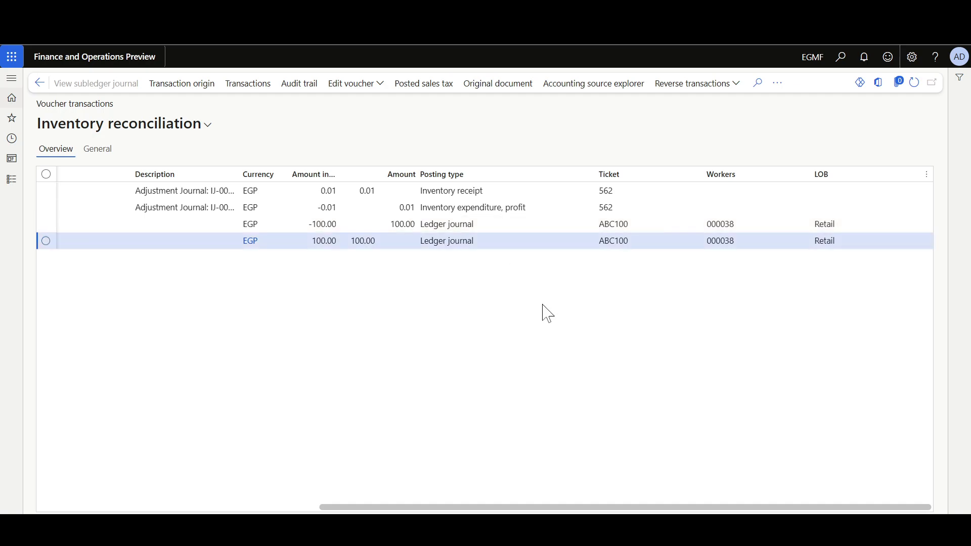